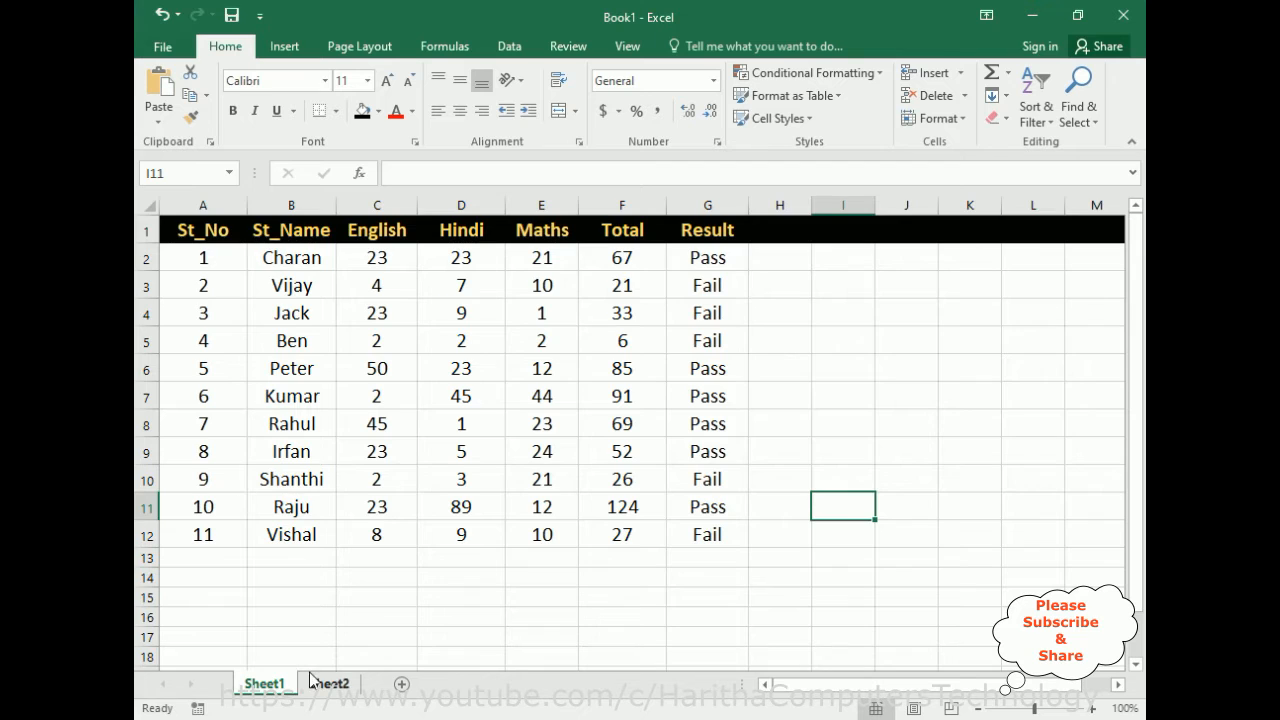
- Set the St_No lookup value in cell D5 of Sheet2 to 6
left_click(461, 313)
double_click(461, 313)
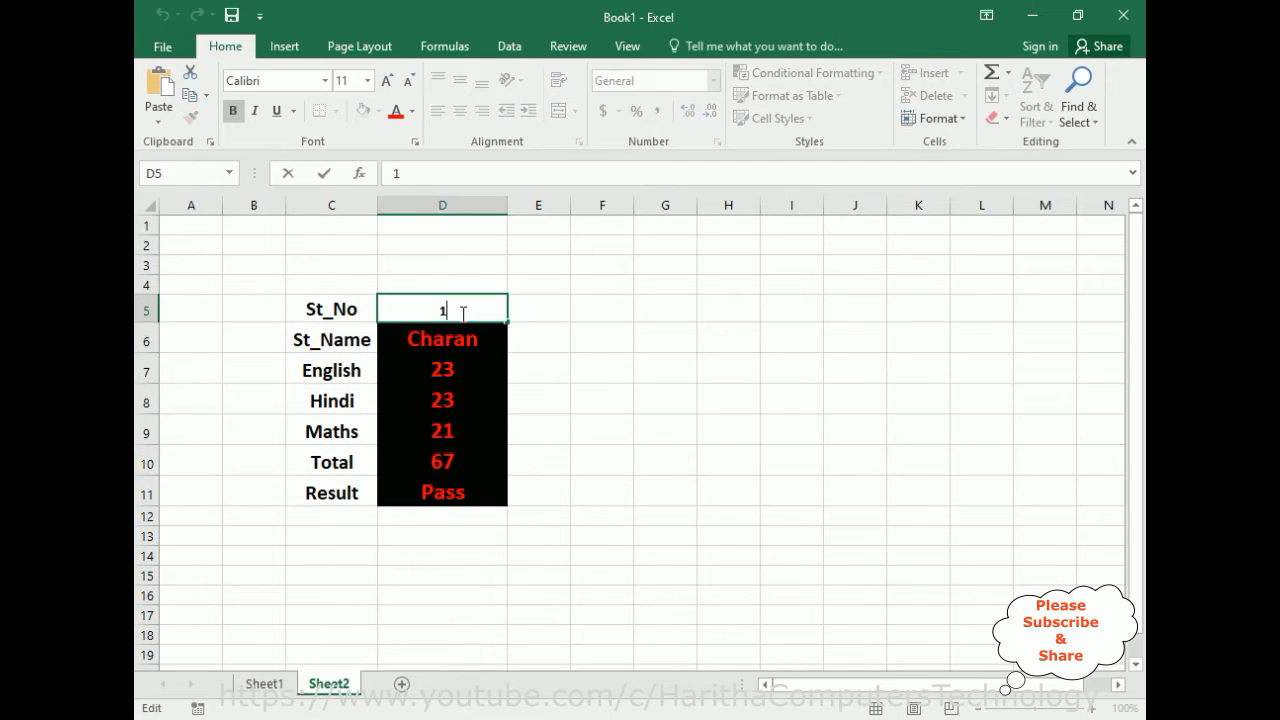
left_click_drag(461, 313, 419, 313)
type("6")
key("Return")
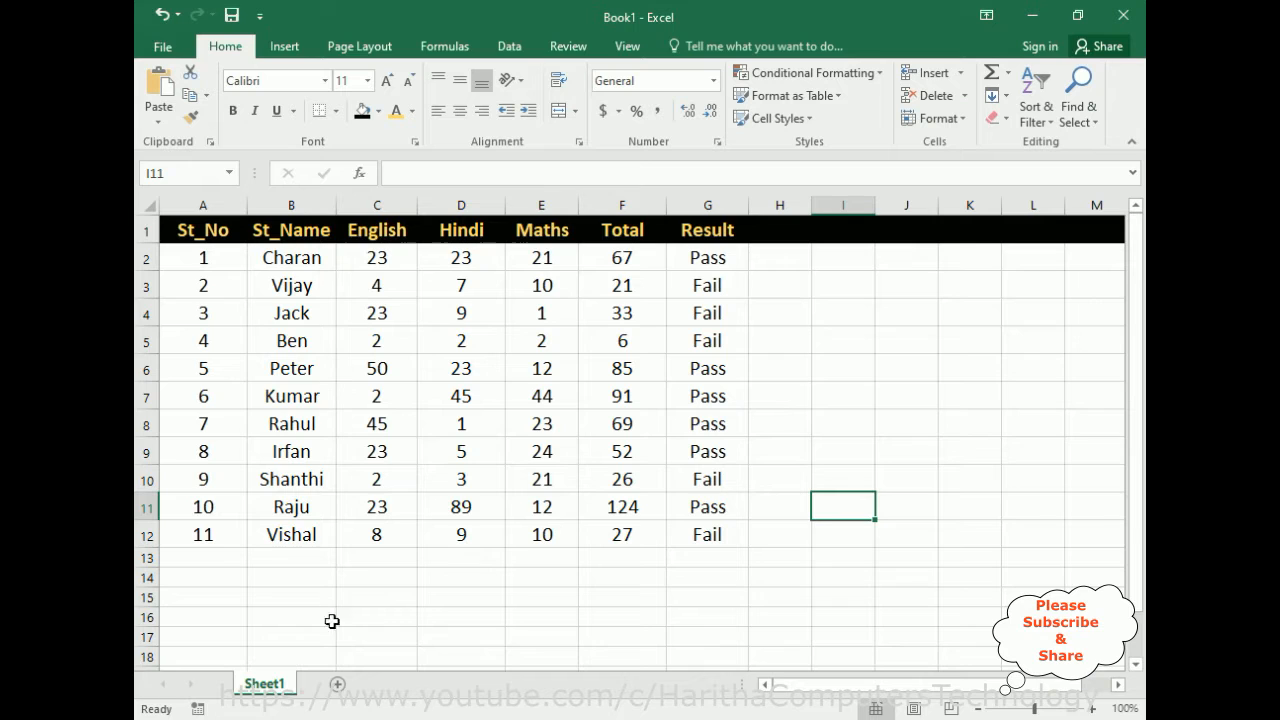
- Add a new worksheet after Sheet1 and select cell C5 there, checking the Sheet1 column headings for the labels
left_click(338, 685)
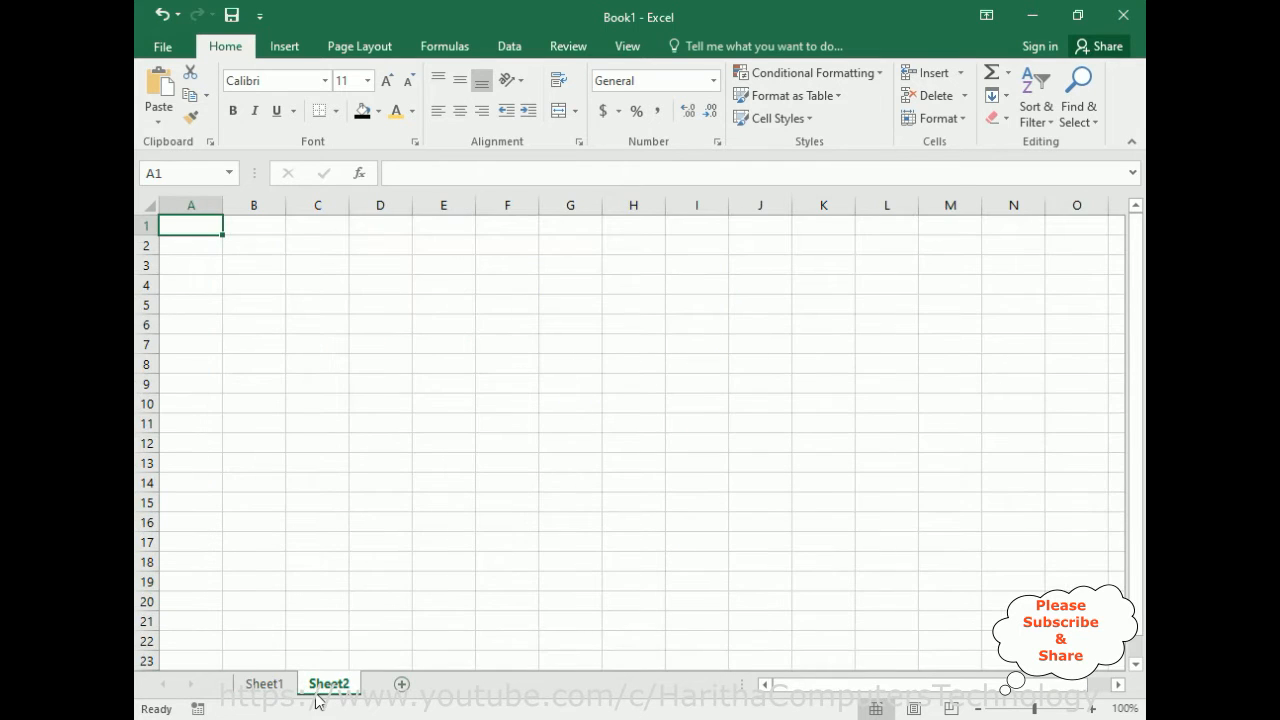
left_click(330, 308)
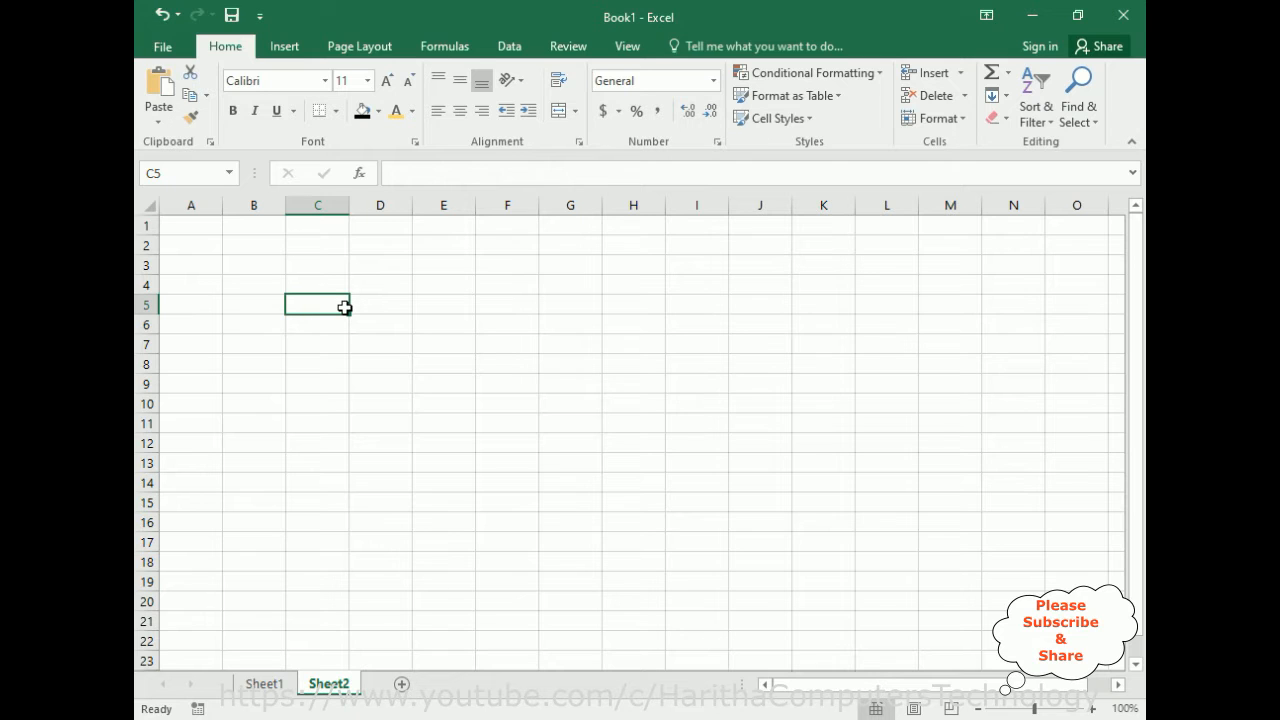
left_click(264, 685)
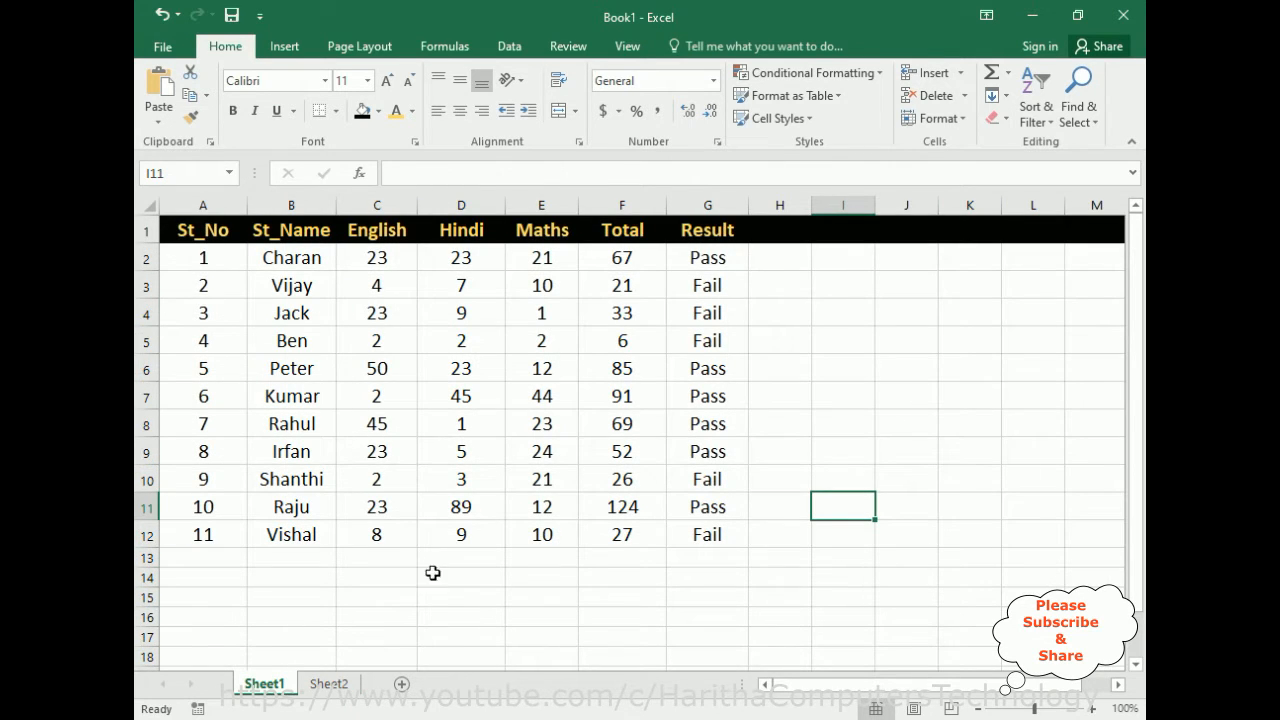
left_click(334, 684)
- Enter the labels St_No, St_Name and English in cells C5 to C7 of Sheet2
type("St_No")
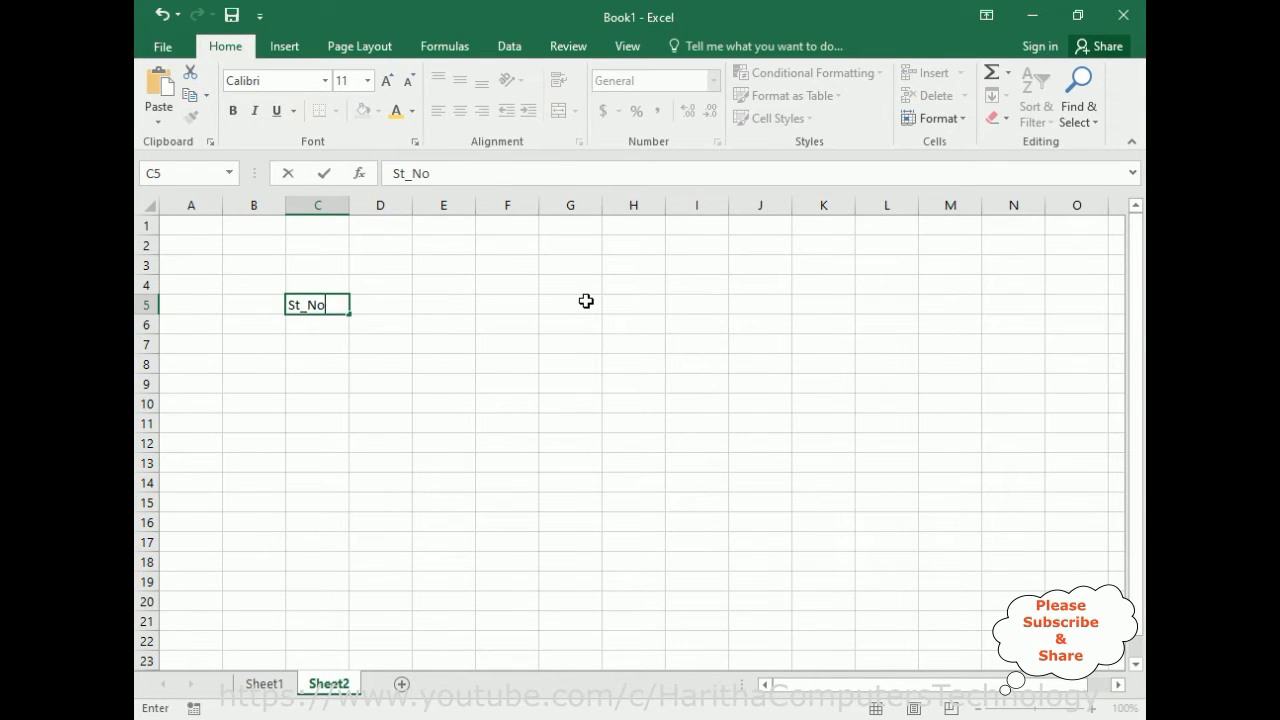
key("Return")
type("S")
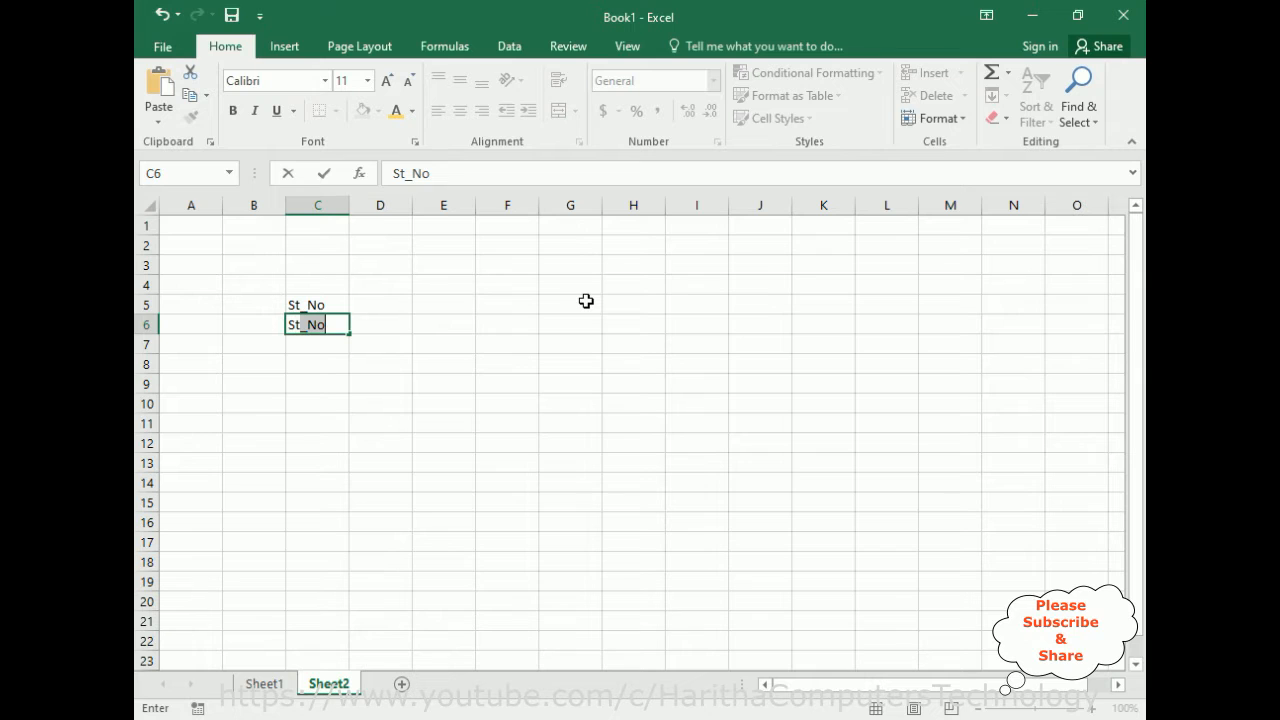
type("t_Name")
key("Return")
type("E")
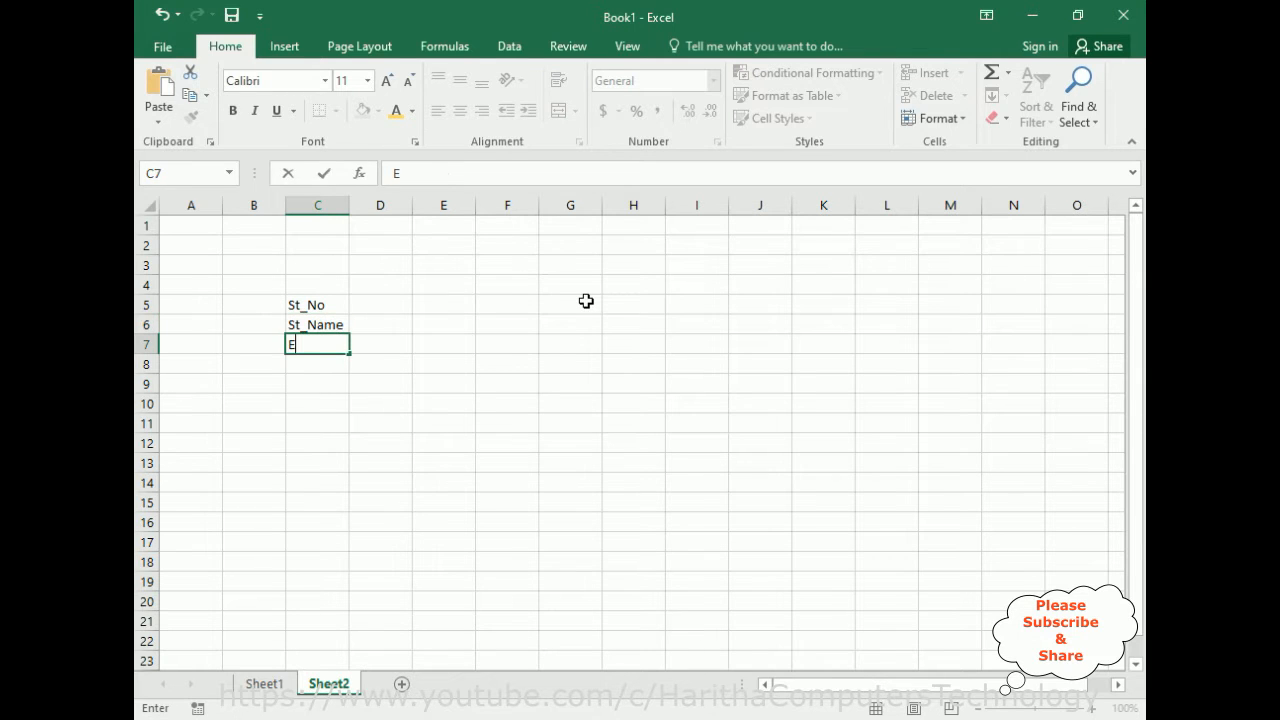
type("nglish")
key("Return")
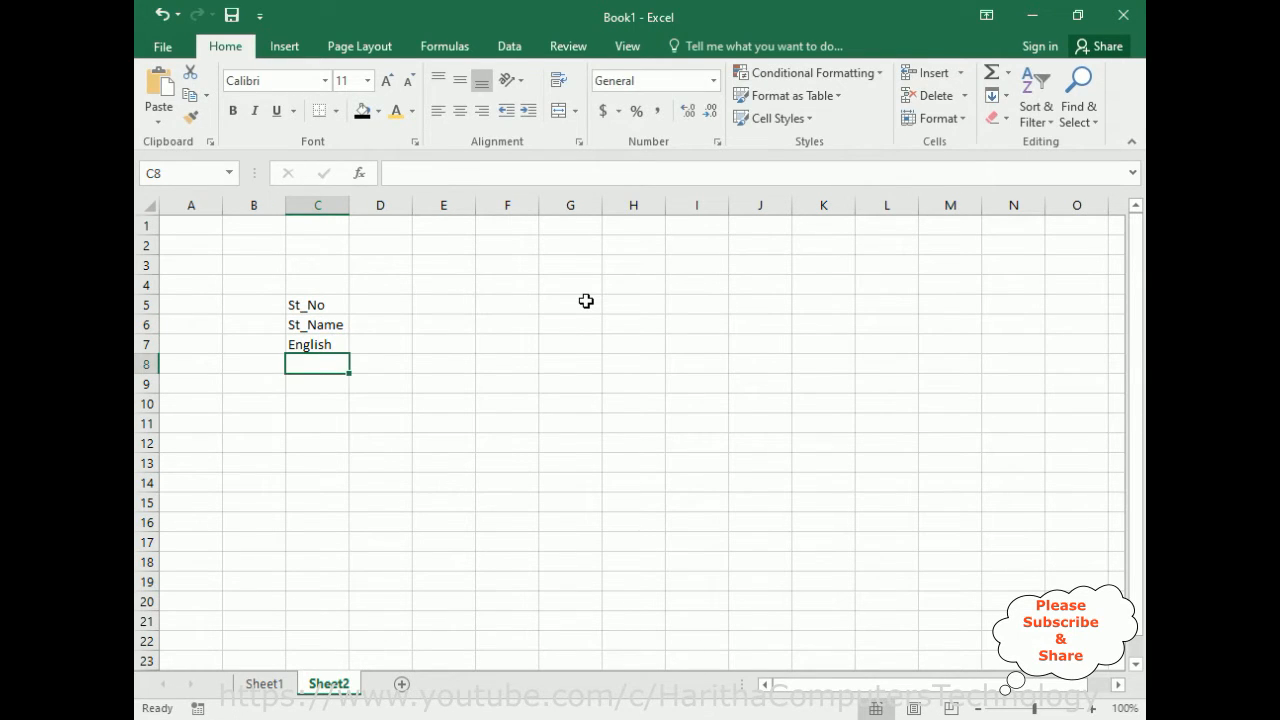
- Enter the remaining labels Hindi, Maths, Total and Result in cells C8 to C11
type("Hindi")
key("Return")
type("Maths")
key("Return")
type("Total")
key("Return")
type("Result")
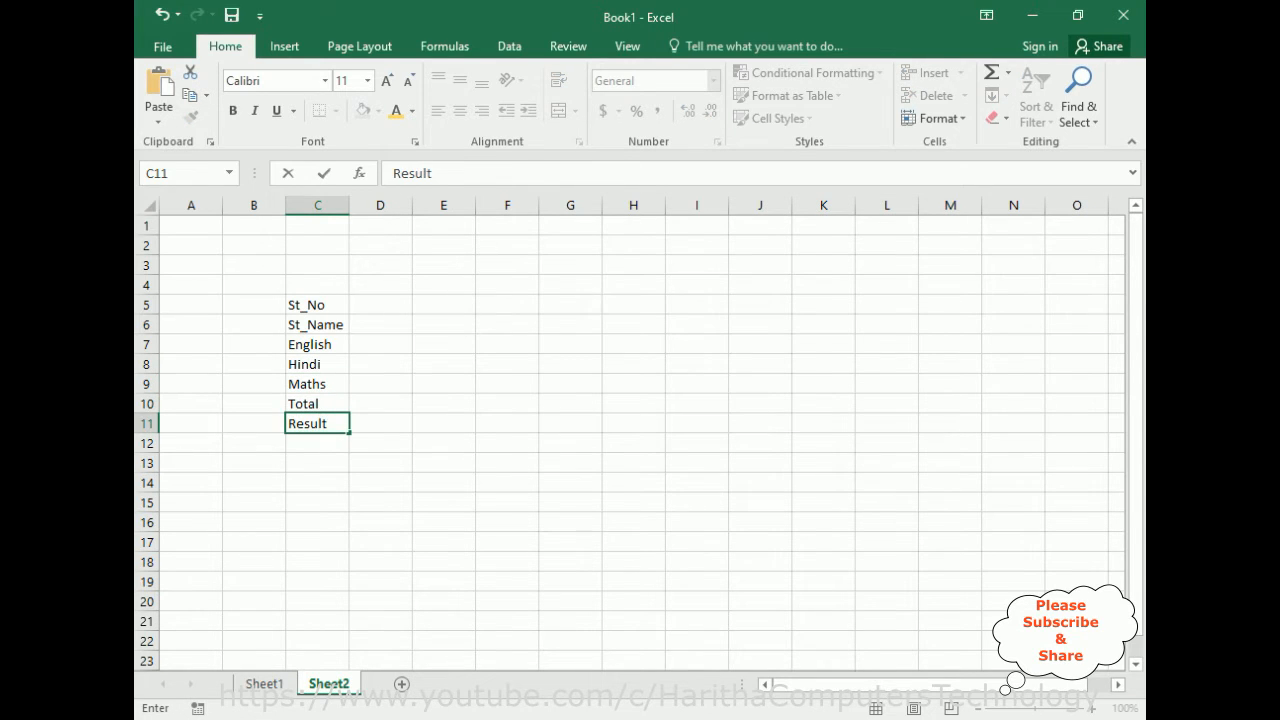
- Format the labels in C5:C11 as bold, centred and 16 pt, and widen columns C and D
left_click_drag(308, 300, 334, 424)
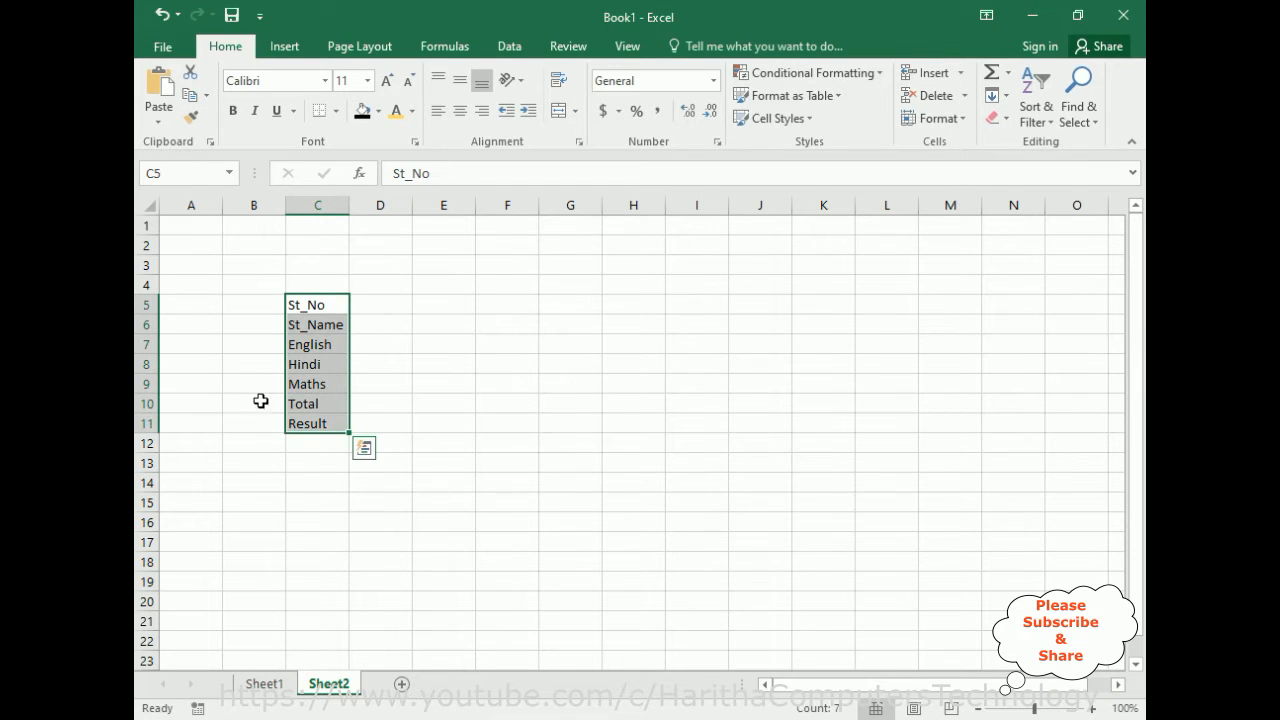
left_click(233, 111)
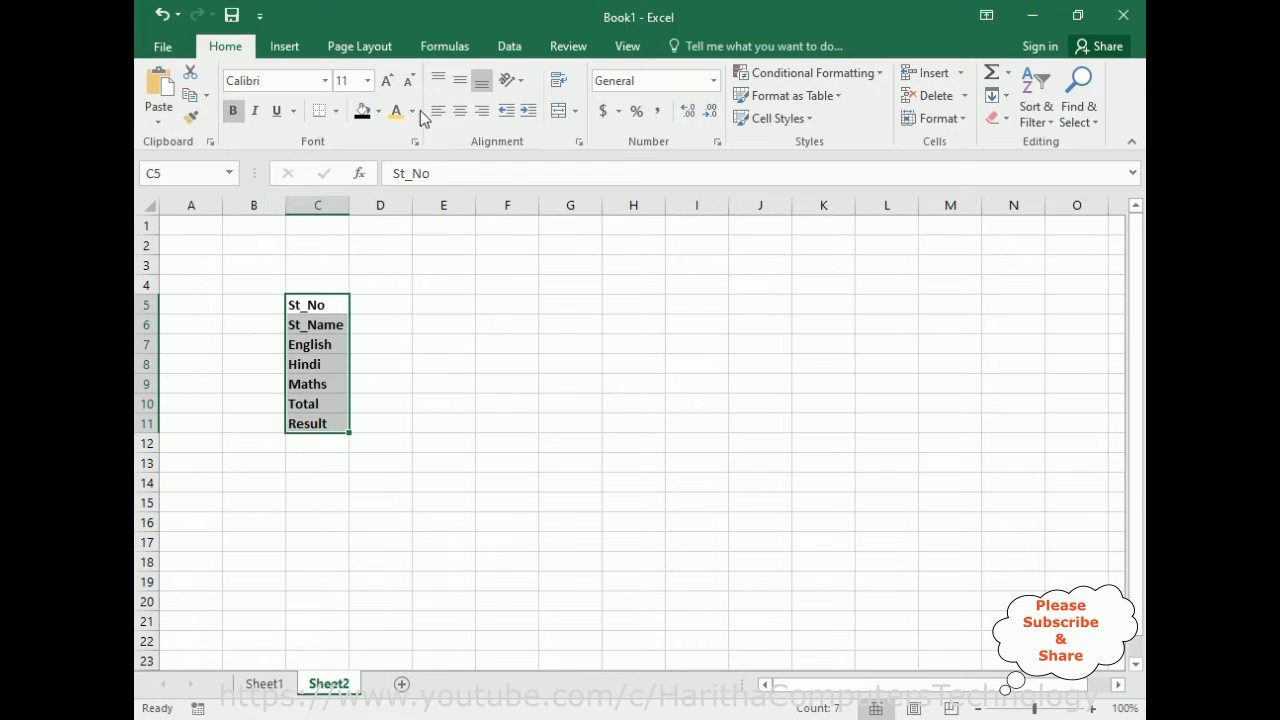
left_click(460, 111)
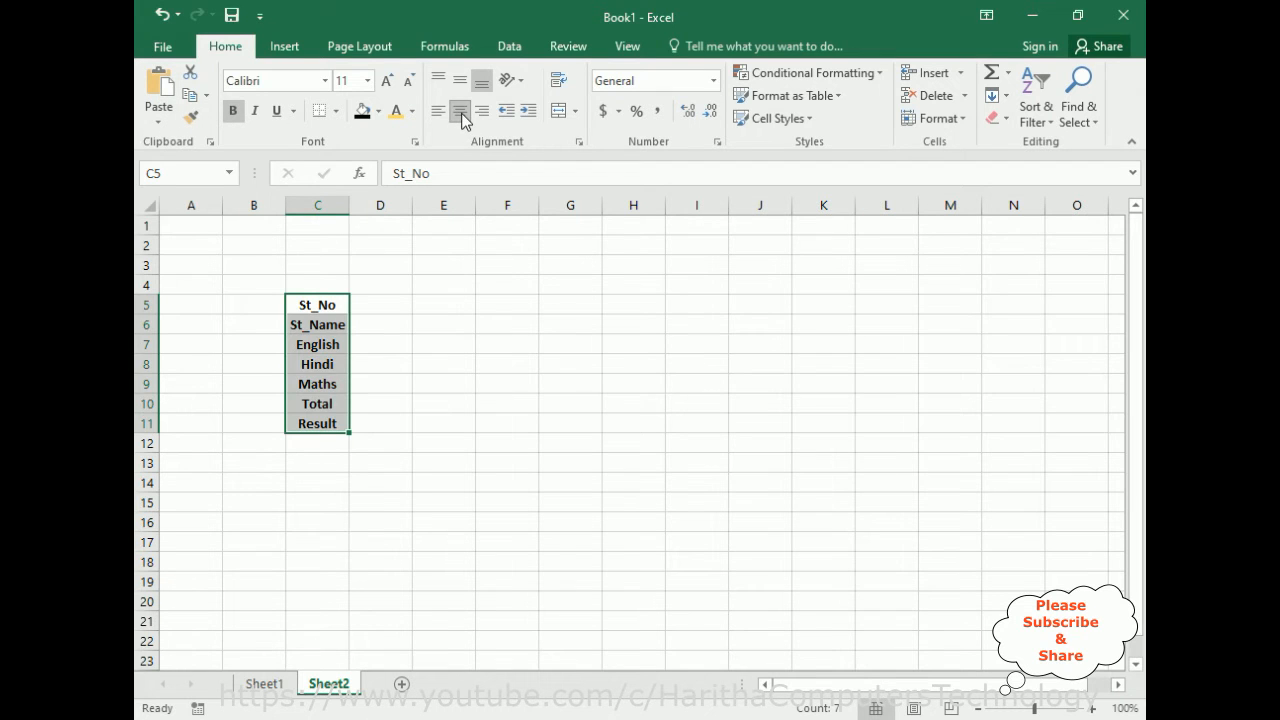
left_click(367, 80)
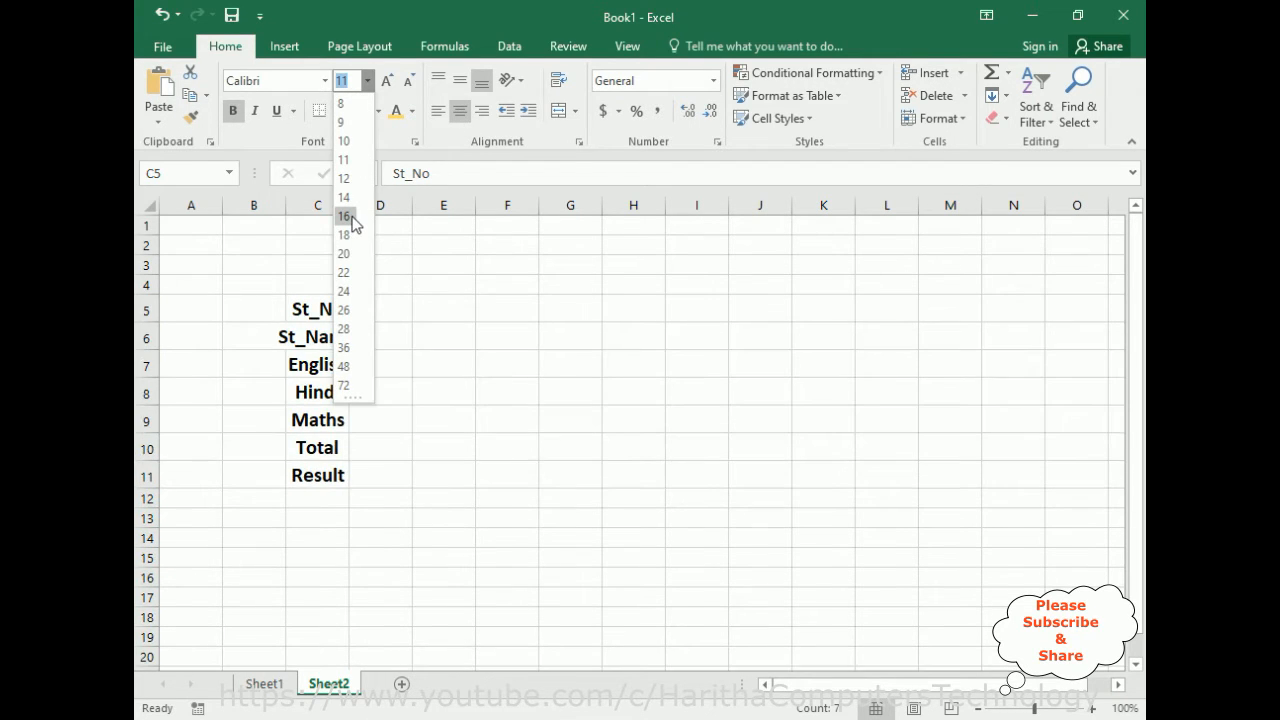
left_click(350, 217)
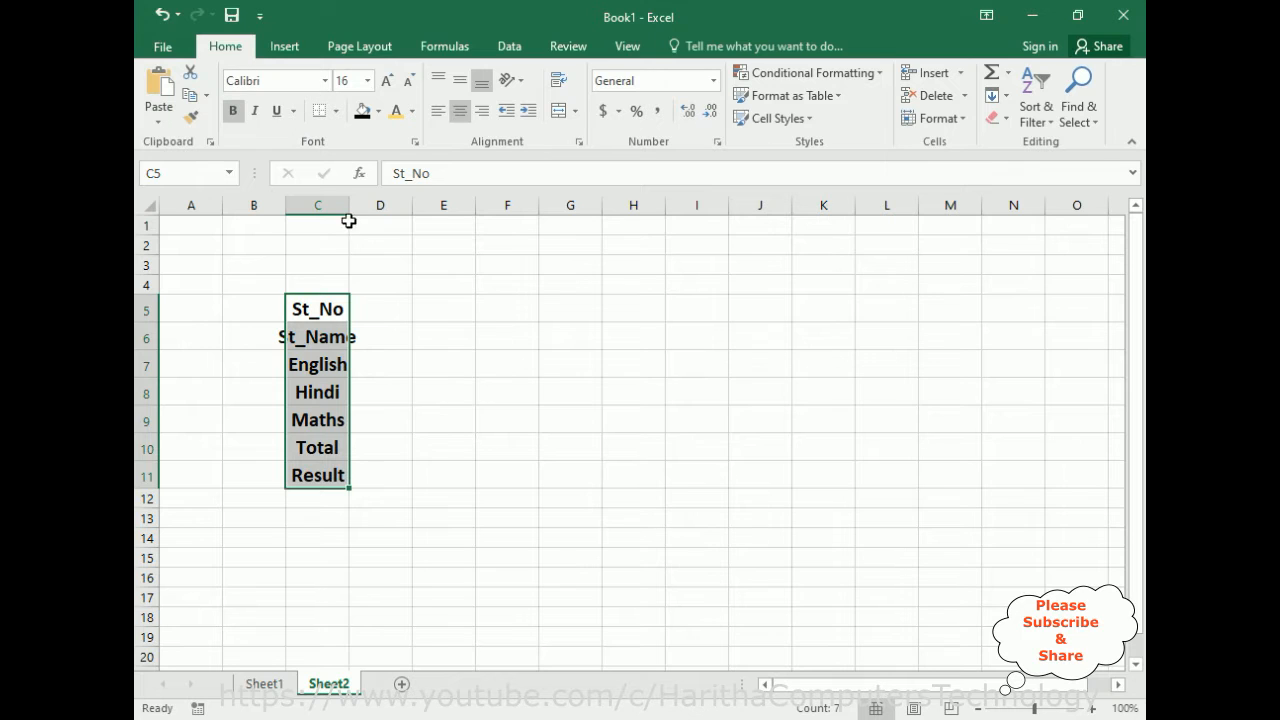
left_click_drag(349, 209, 379, 210)
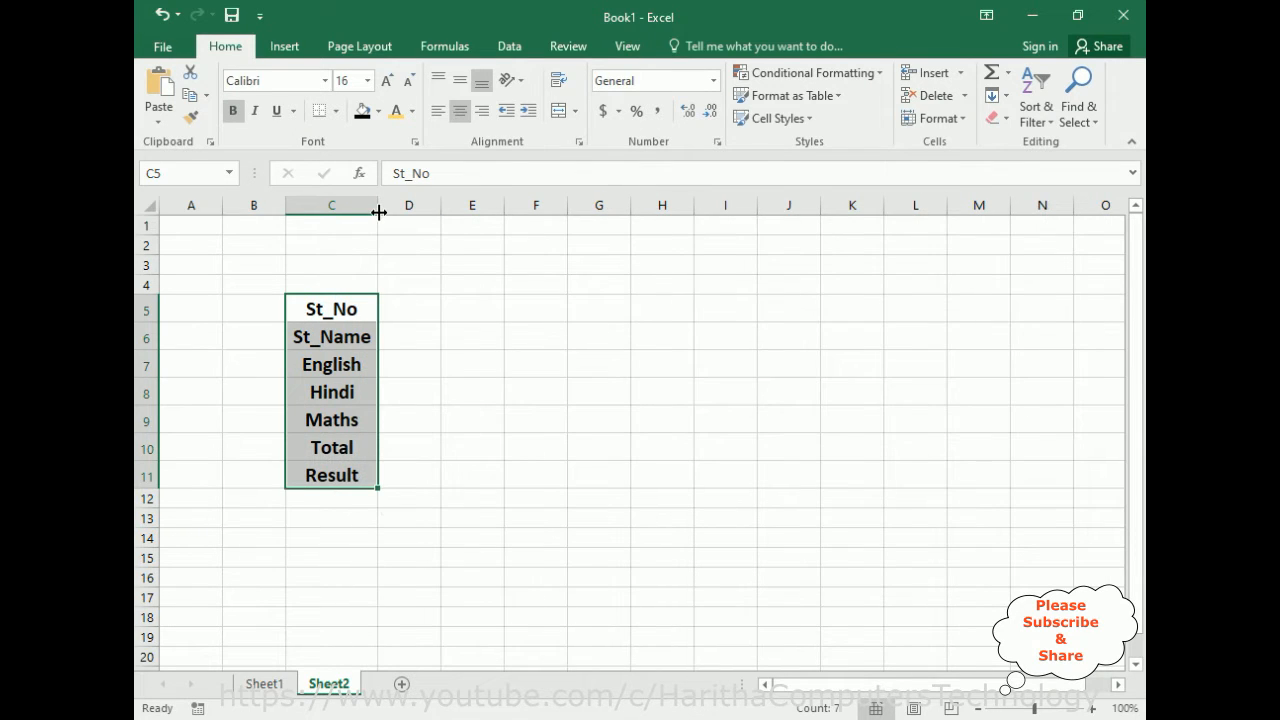
left_click_drag(441, 207, 507, 206)
- Enter 8 as the student number in D5 and compare it with the student table on Sheet1
left_click(452, 314)
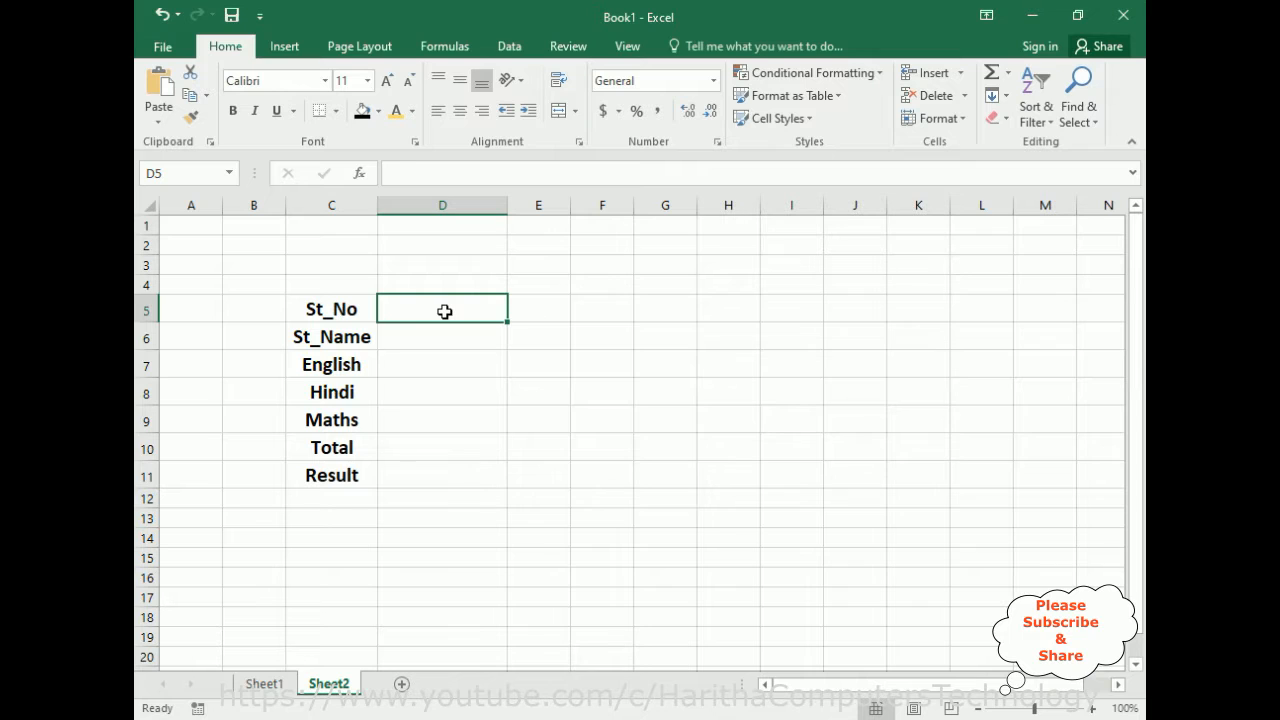
type("8")
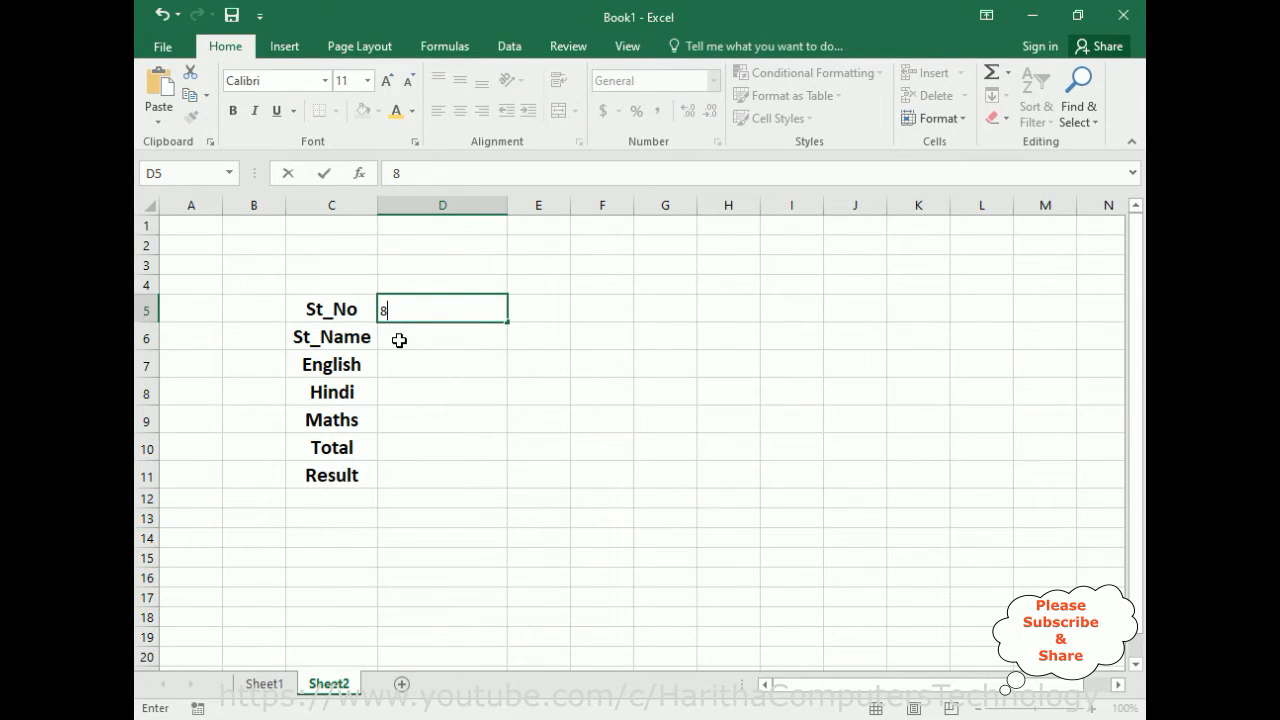
left_click(399, 341)
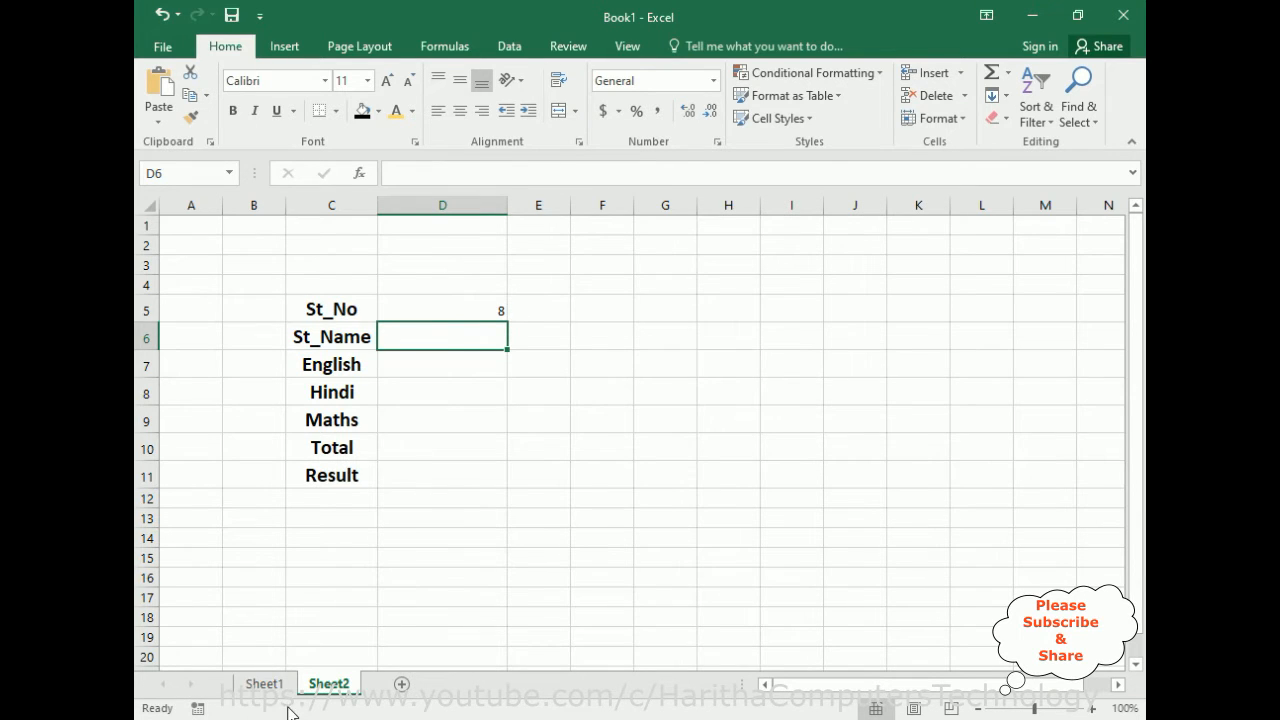
left_click(264, 684)
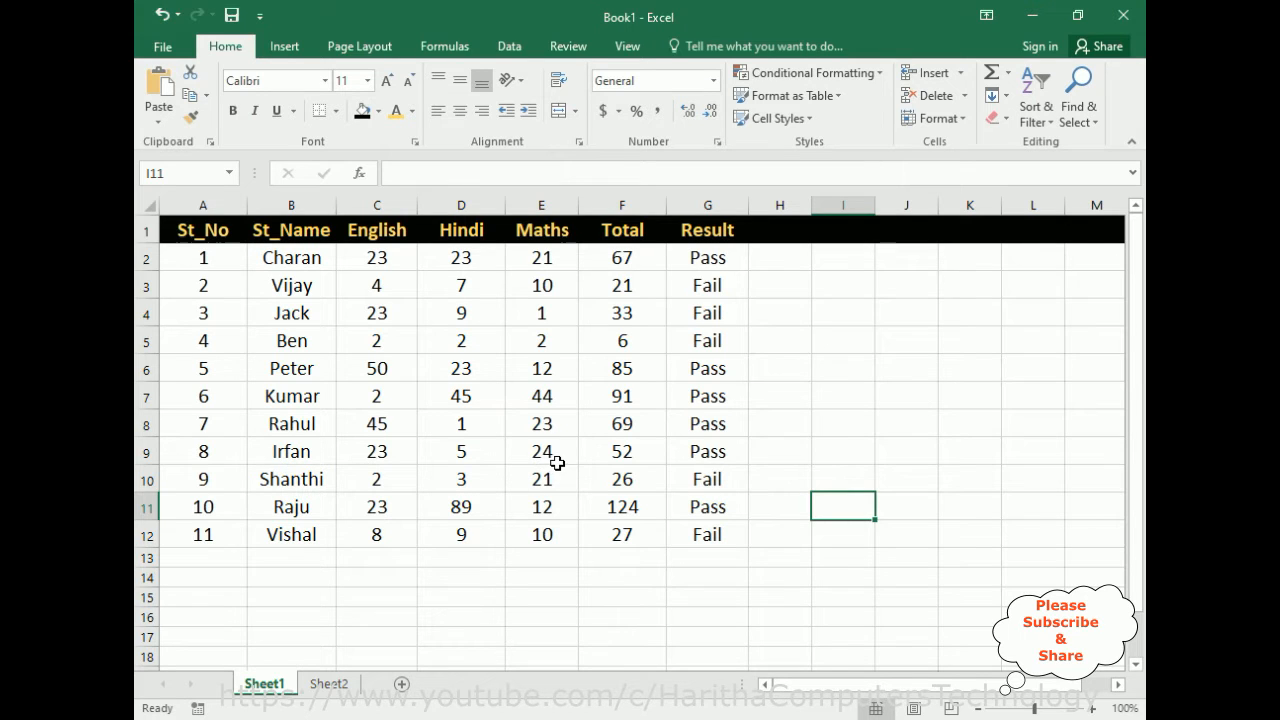
left_click(329, 684)
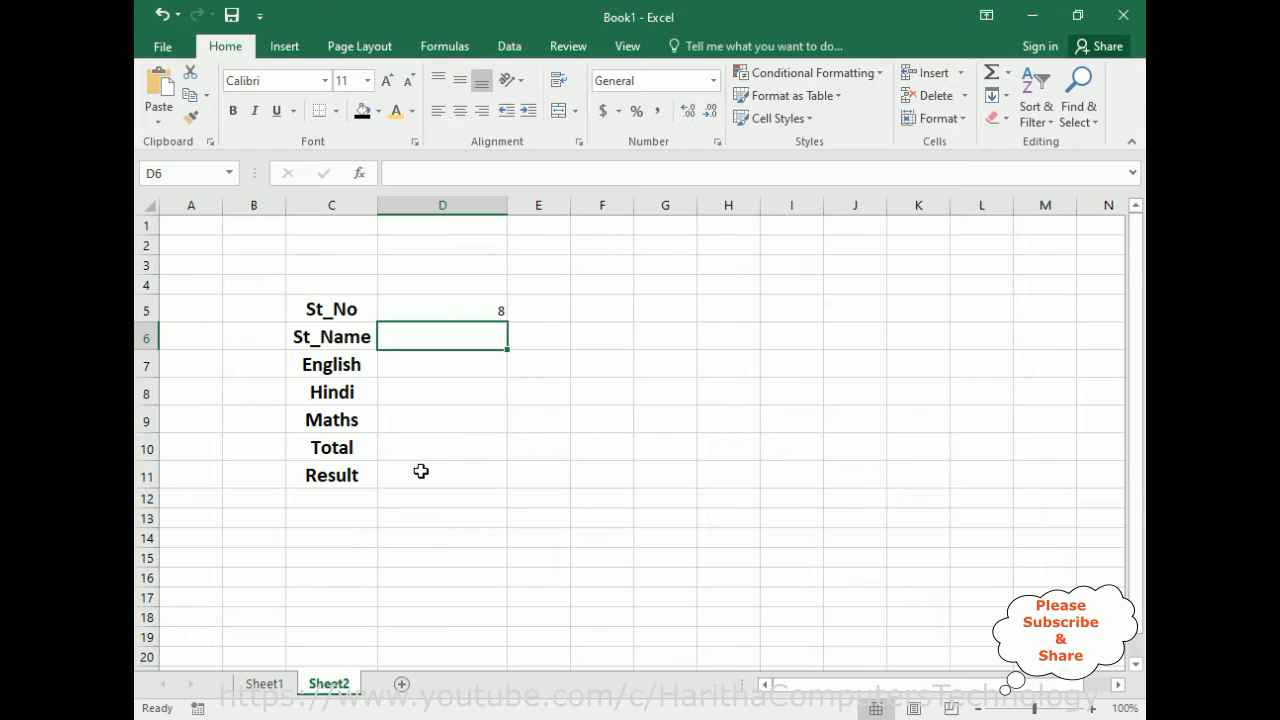
- Start a VLOOKUP formula in D6 with D5 as the lookup value and Sheet1!A2:G12 as the table array
double_click(447, 340)
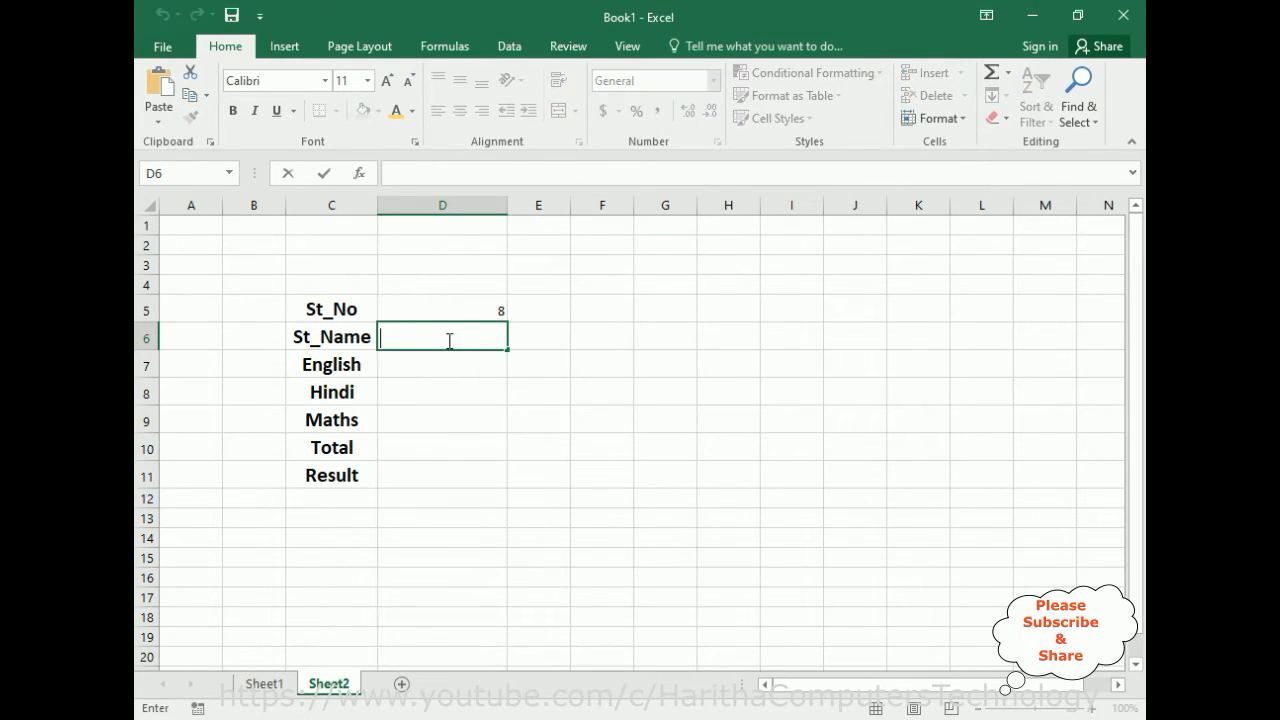
type("=vlo")
key("Tab")
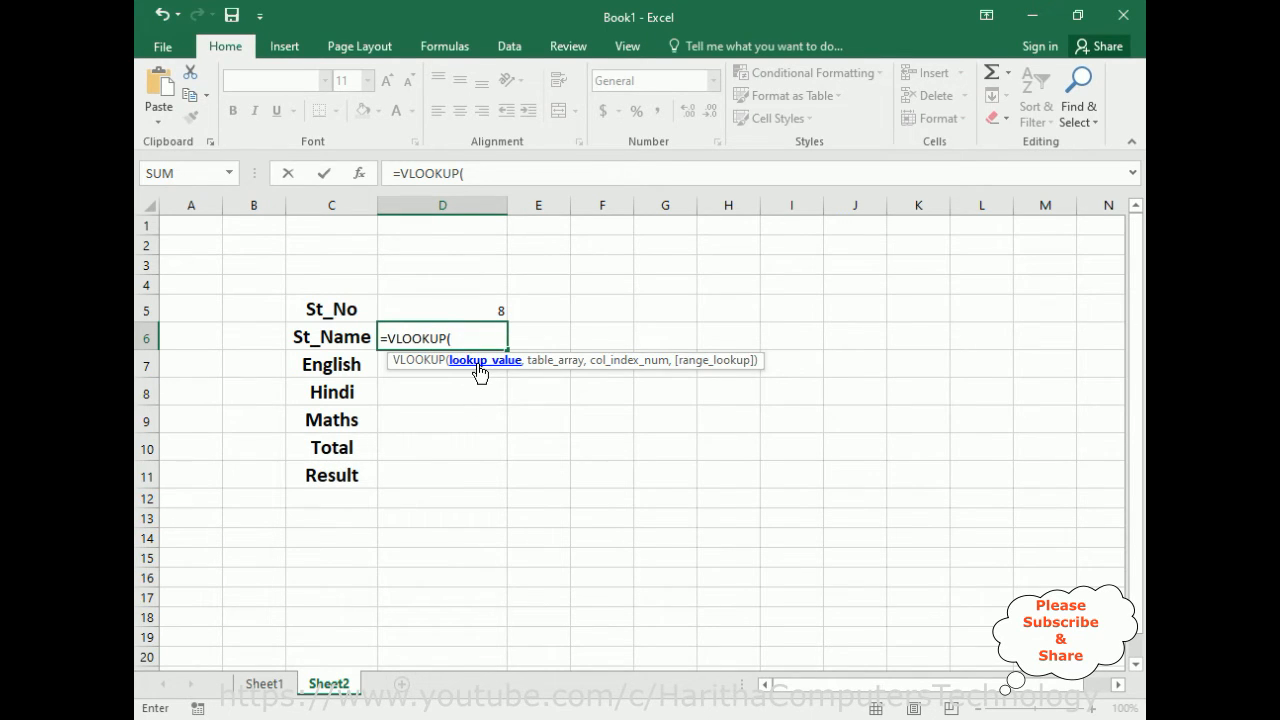
left_click(459, 309)
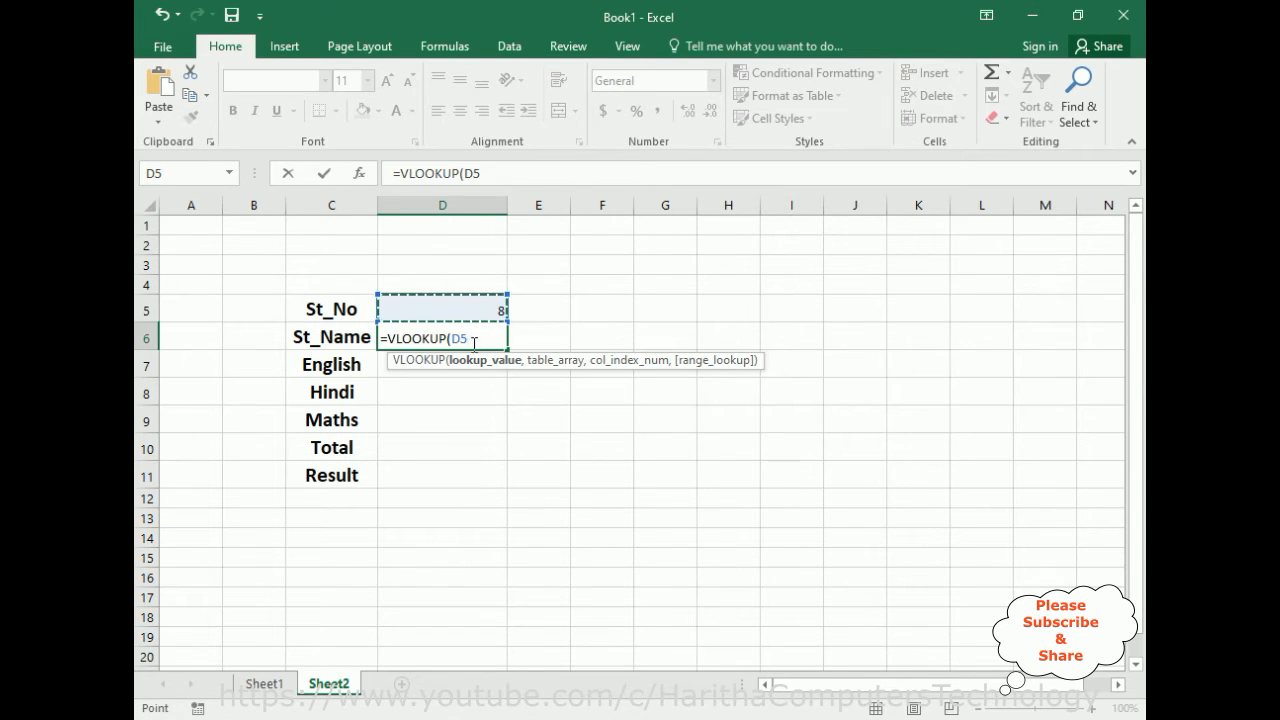
type(",")
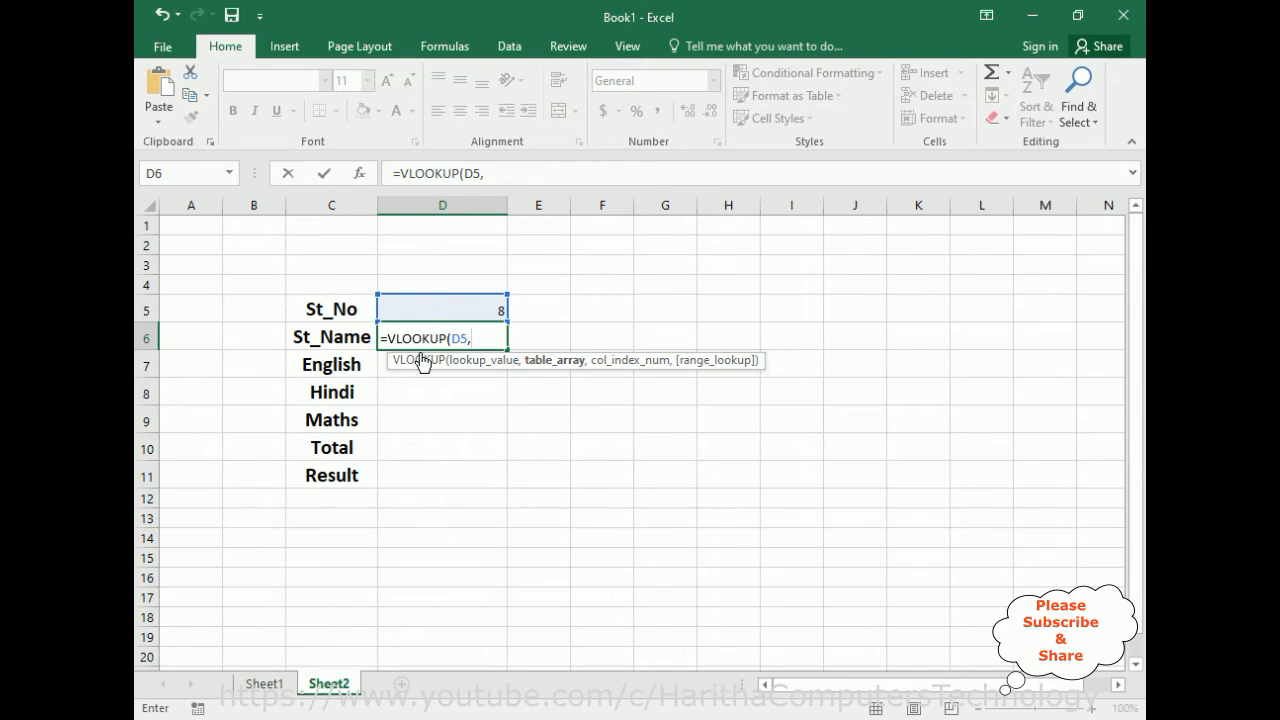
left_click(270, 686)
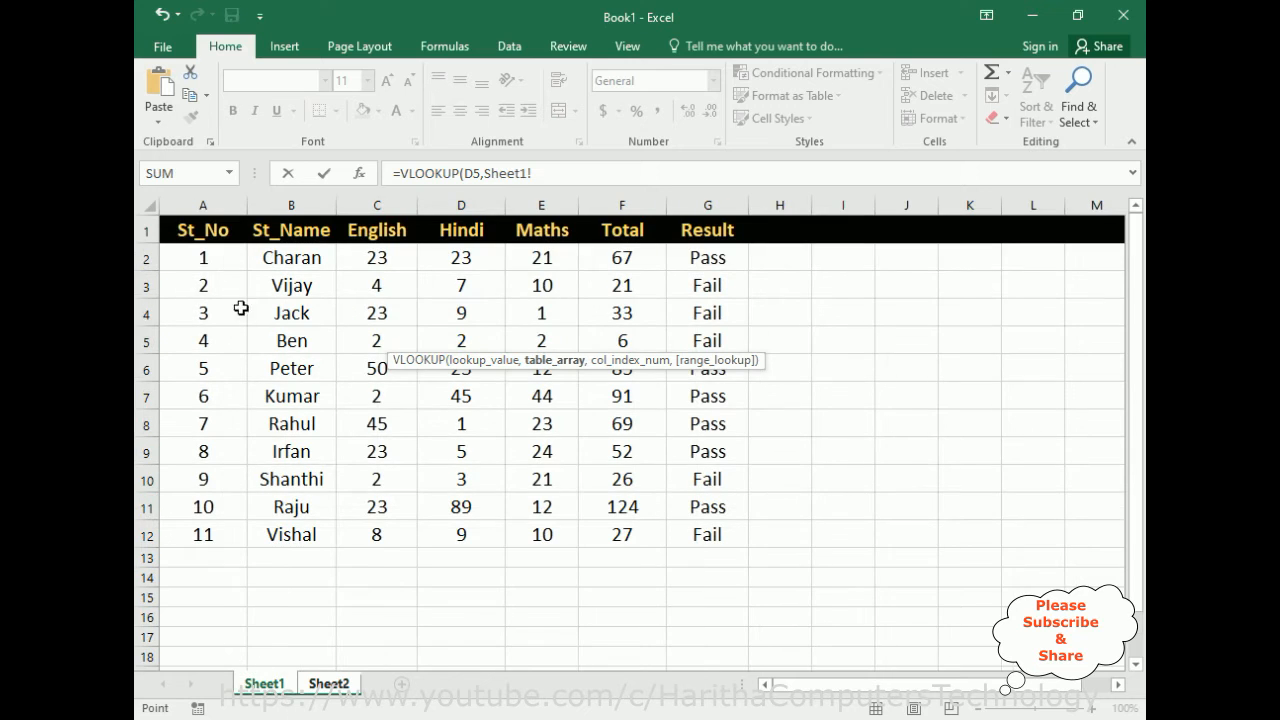
left_click_drag(165, 251, 718, 534)
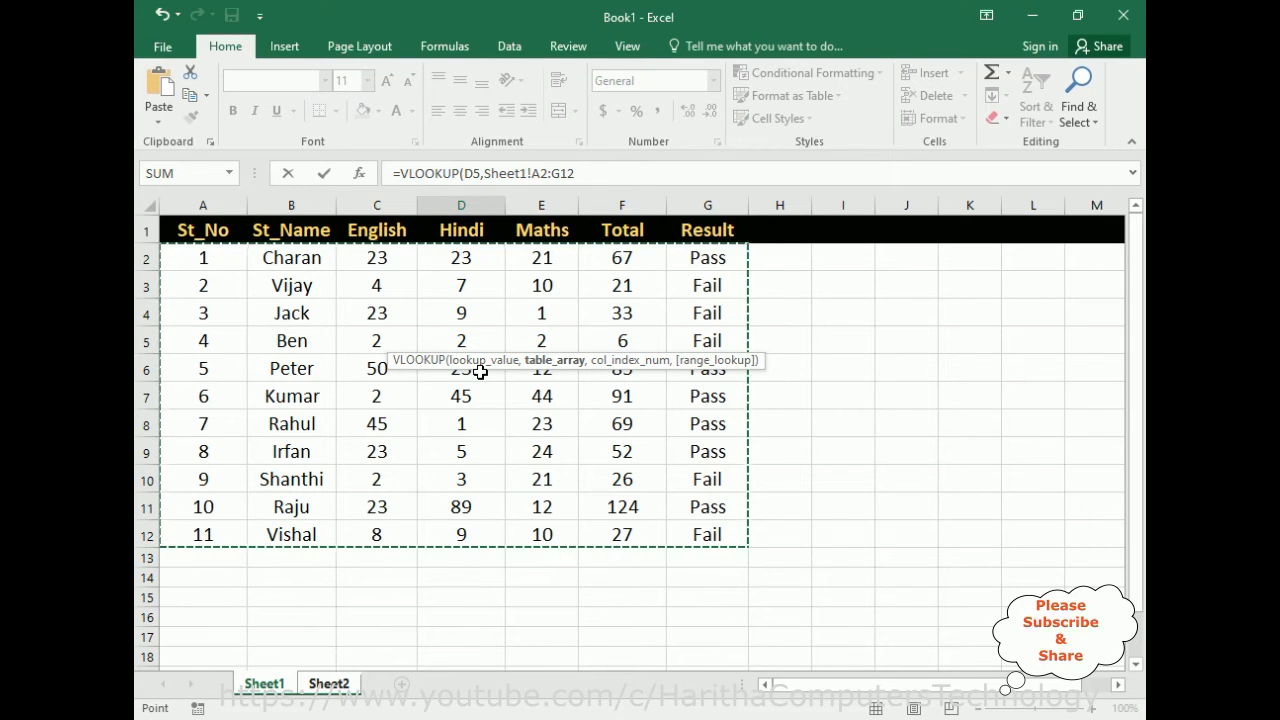
- Complete the VLOOKUP arguments with column index 2 and FALSE for an exact match
left_click(580, 174)
type(",")
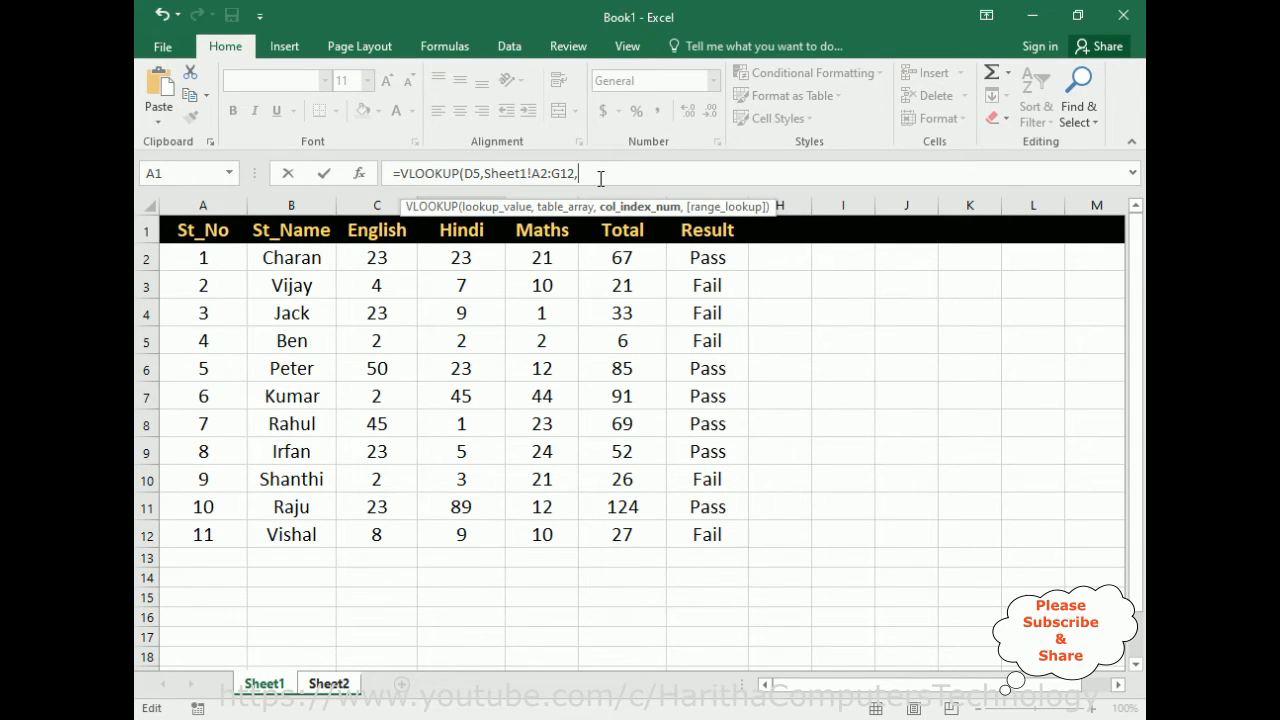
type(",")
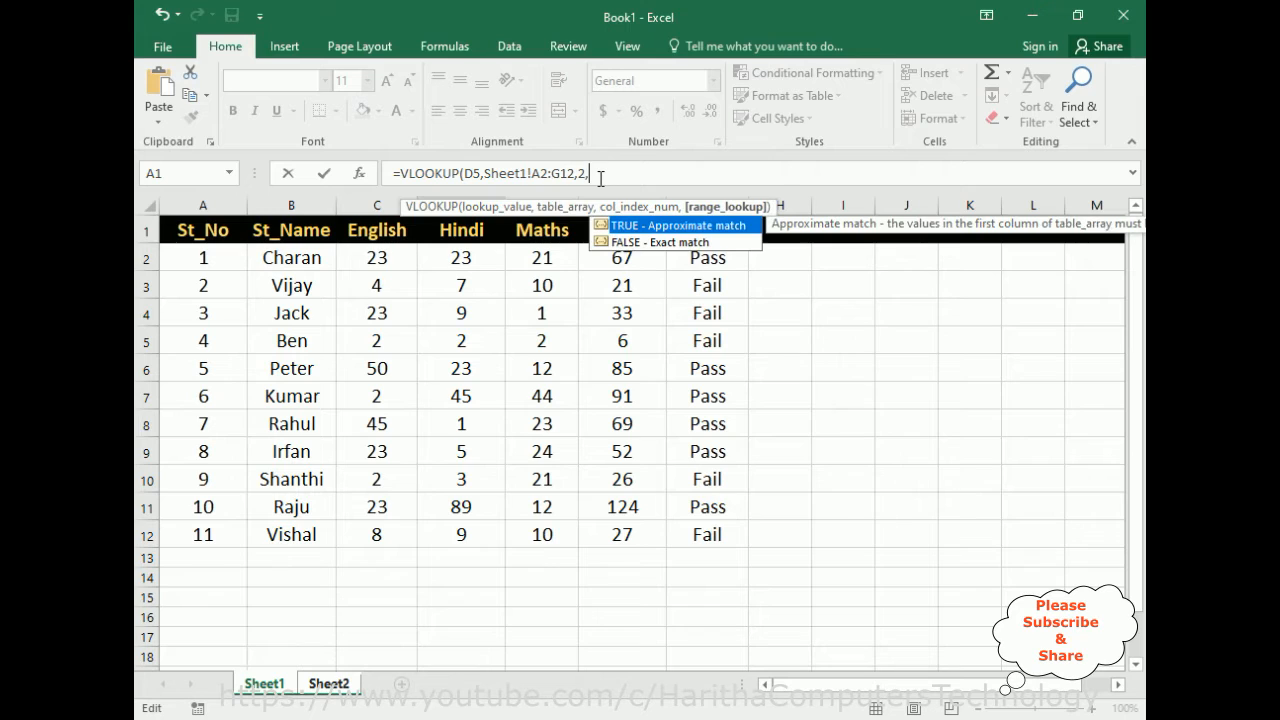
left_click(608, 243)
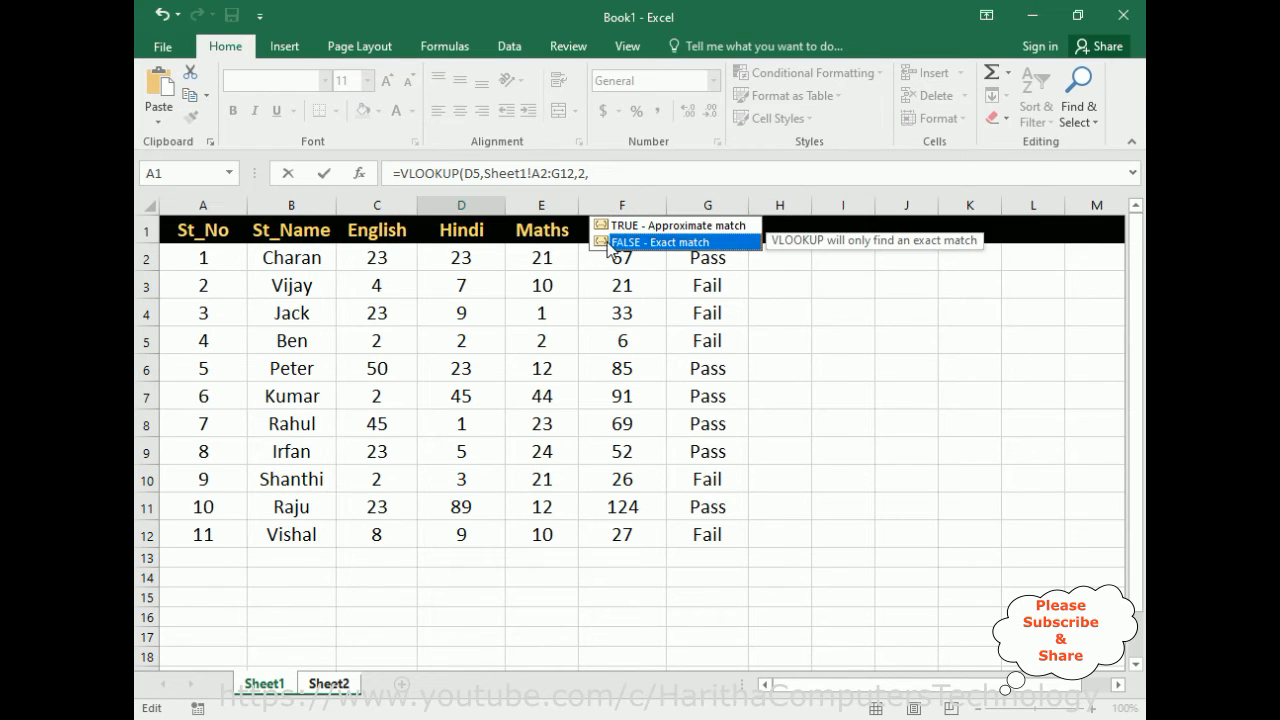
double_click(608, 243)
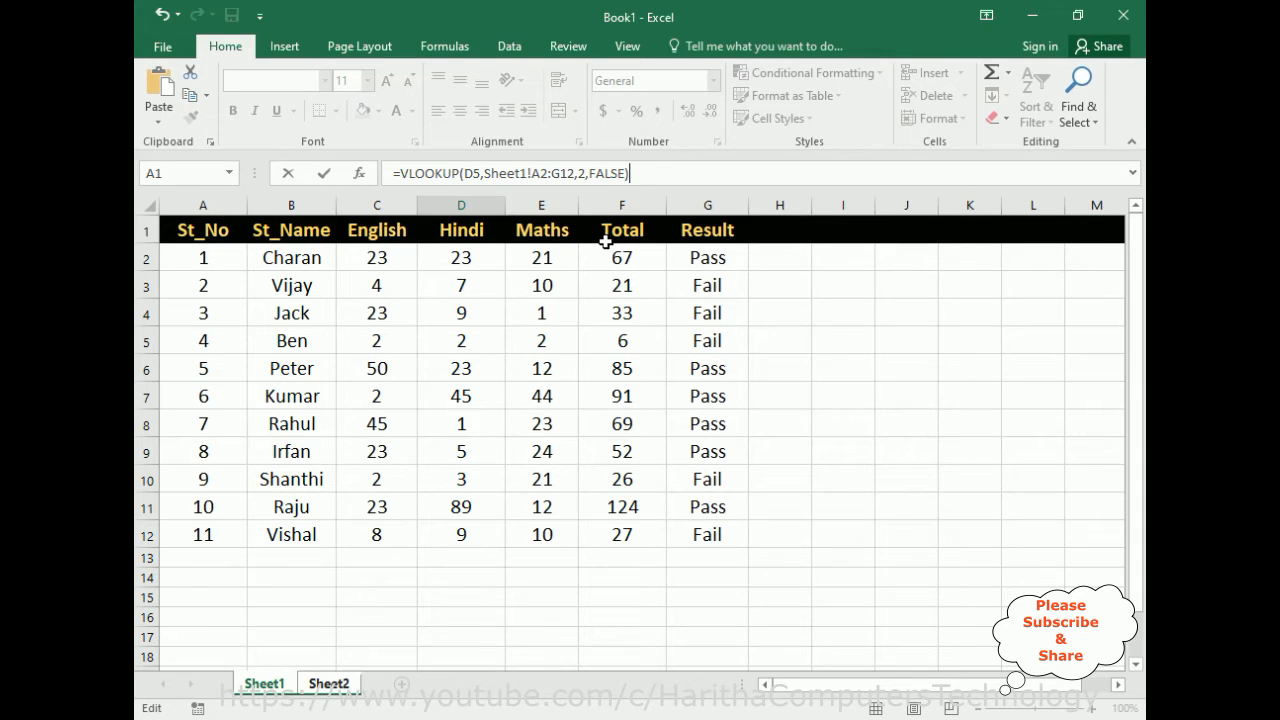
- Copy the full formula =VLOOKUP(D5,Sheet1!A2:G12,2,FALSE), paste it over the entry in Sheet2's D6 and commit it
left_click_drag(631, 173, 364, 182)
key("ctrl+c")
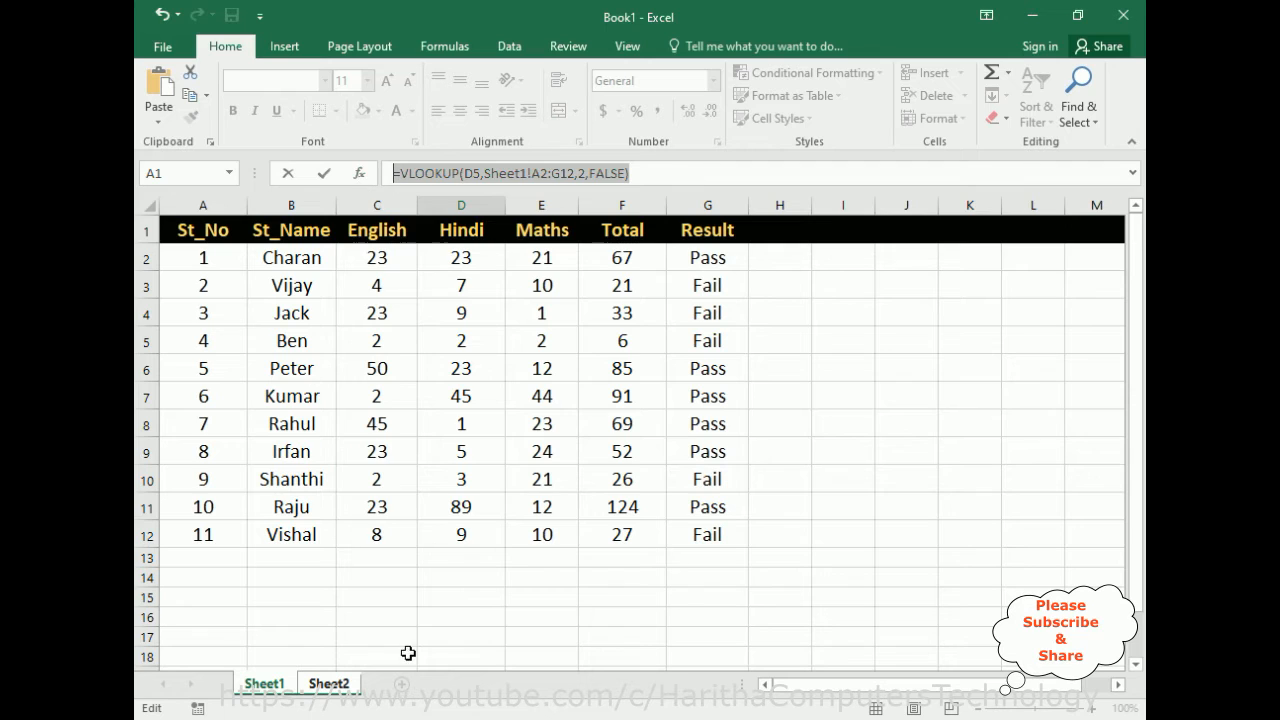
left_click(331, 684)
left_click_drag(450, 338, 373, 338)
key("ctrl+v")
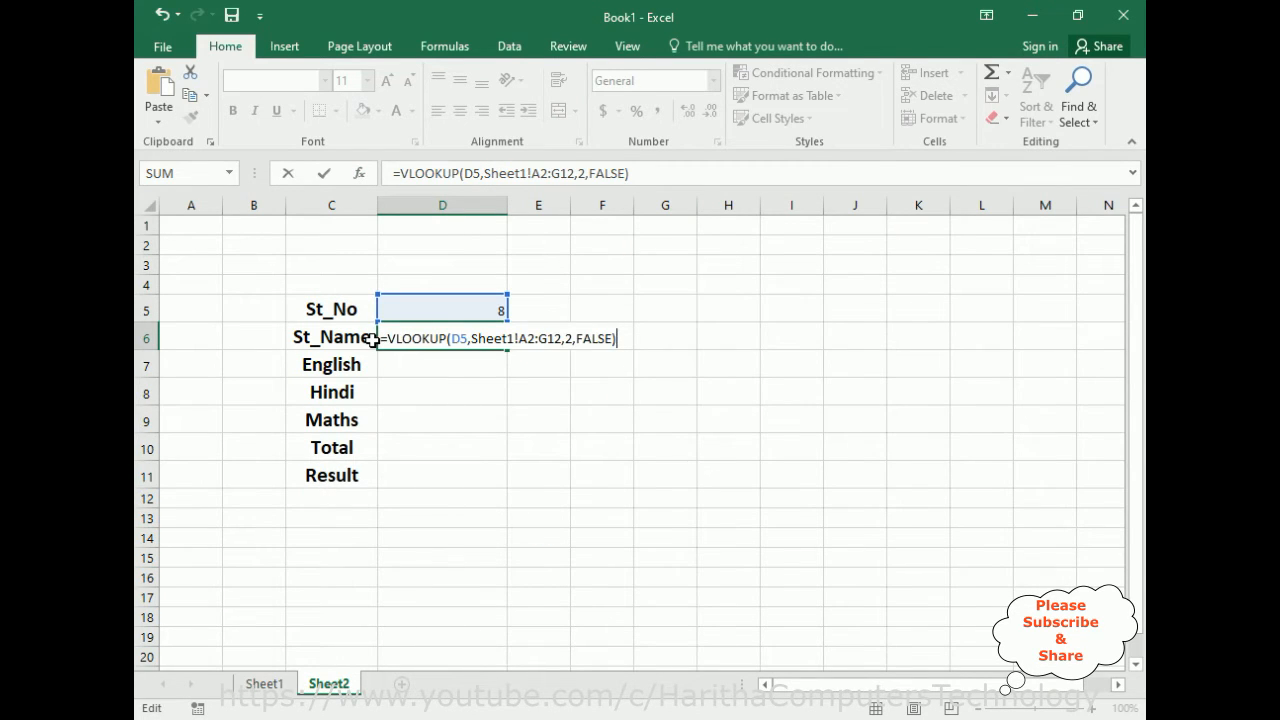
key("Return")
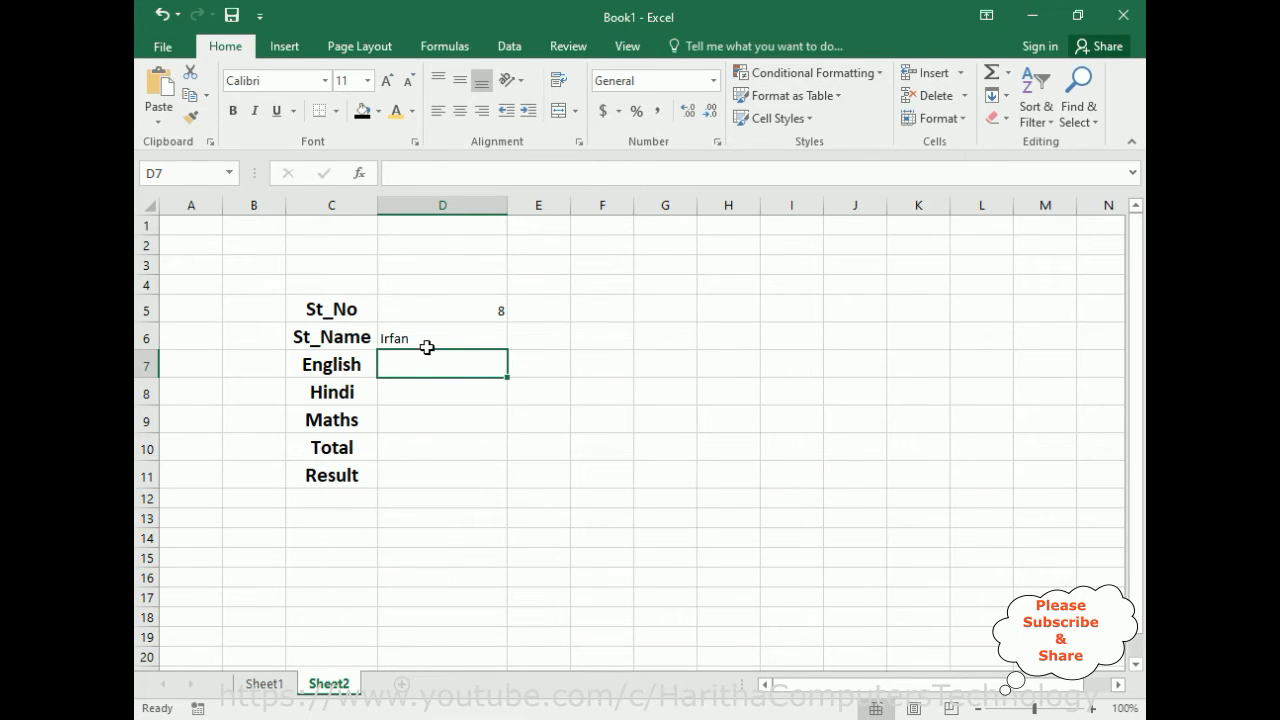
- Centre and bold the contents of cells D5:D11
left_click_drag(408, 303, 420, 471)
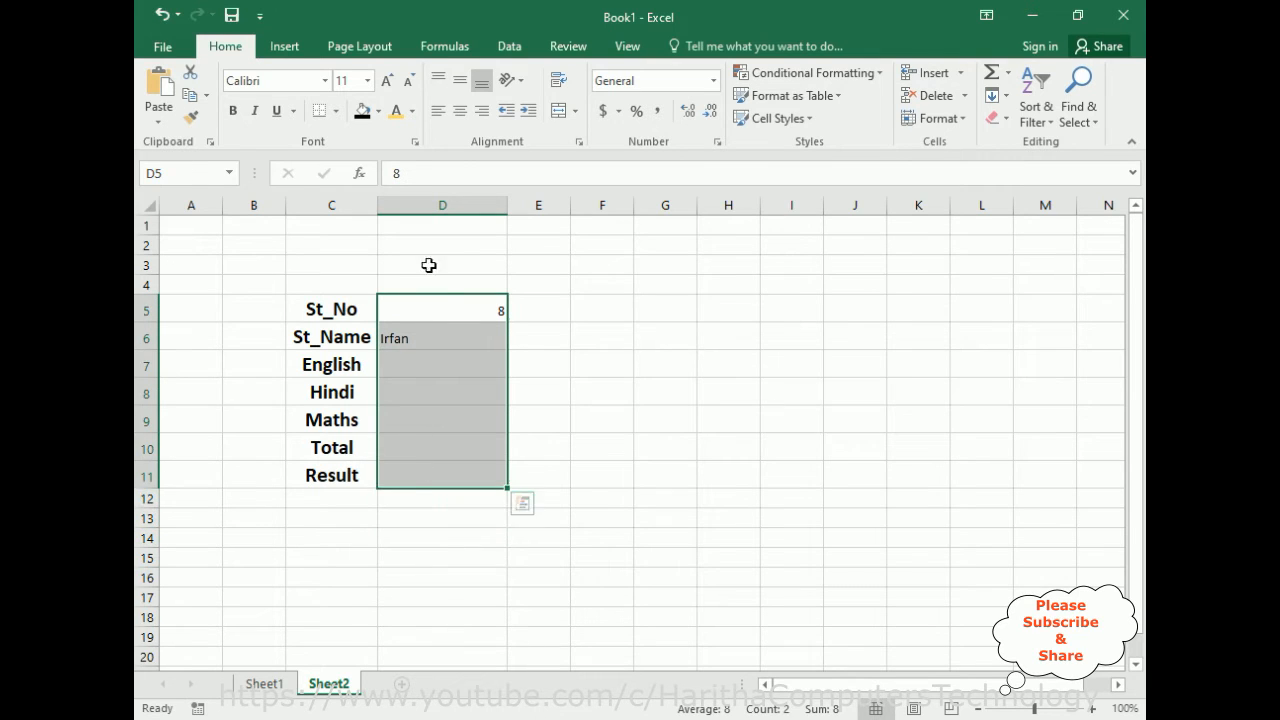
left_click(460, 111)
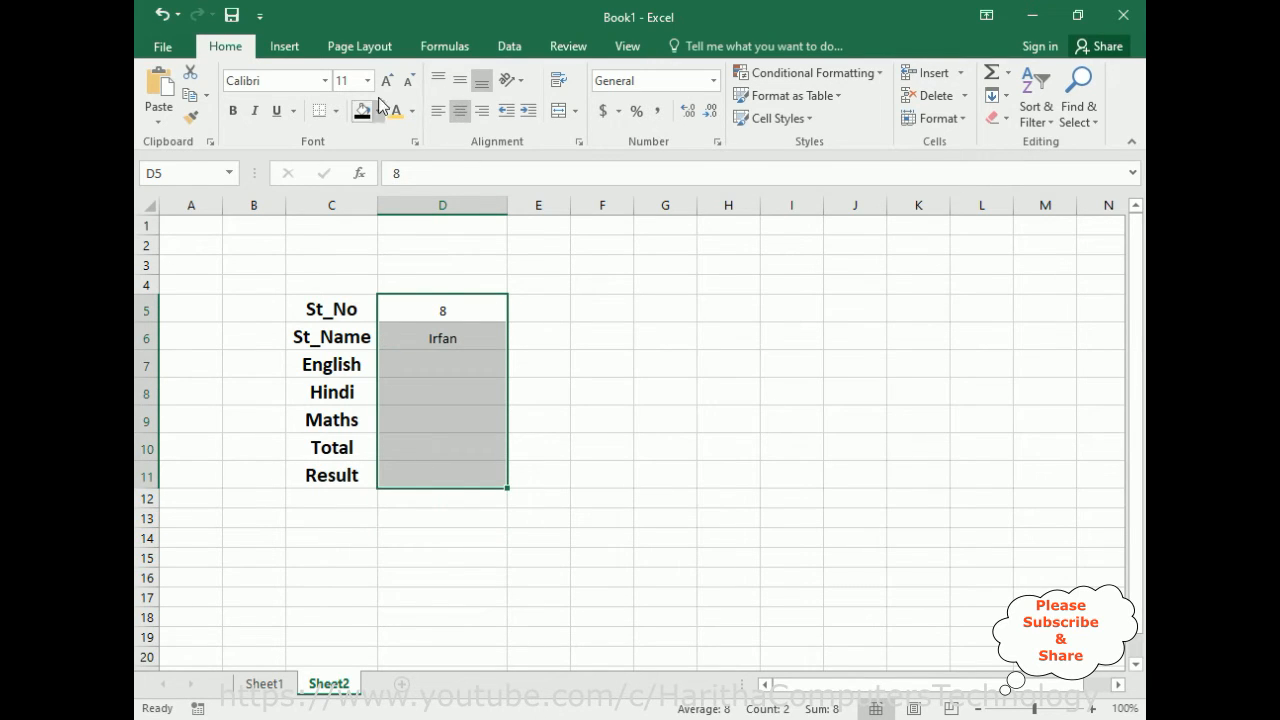
left_click(233, 111)
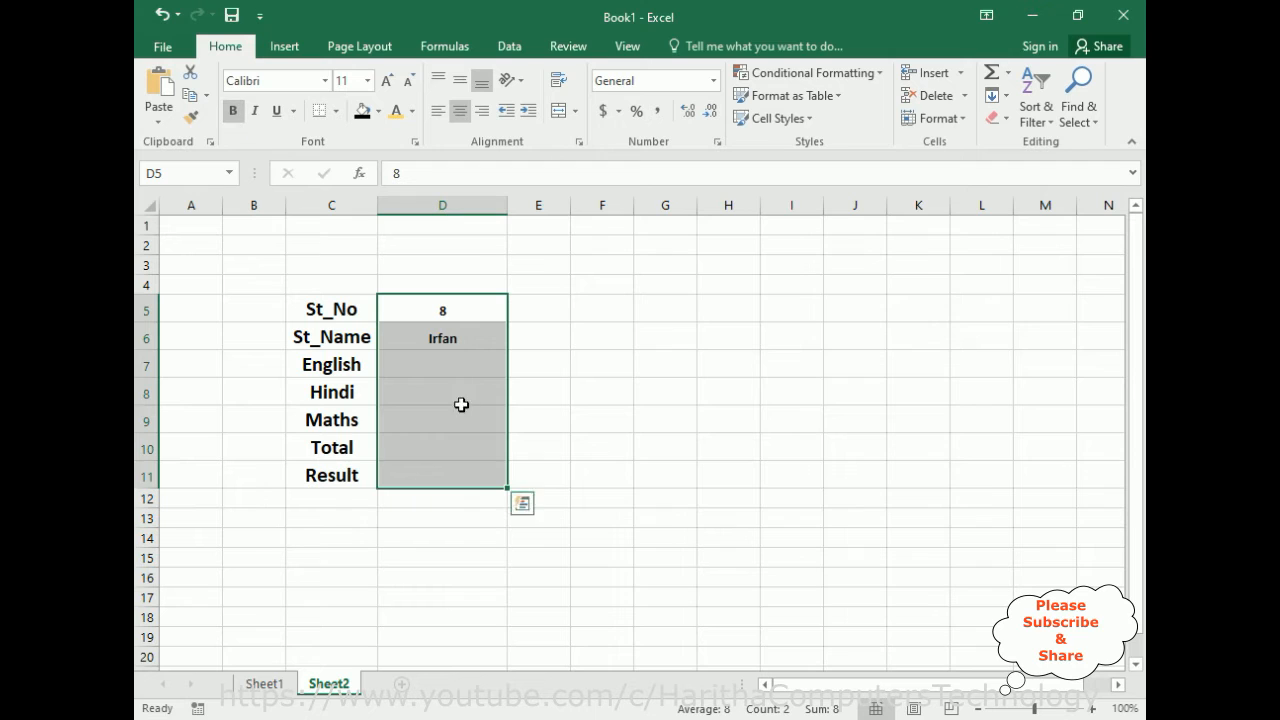
- Format cells D6:D11 with a black fill, red font colour and font size 18
left_click_drag(397, 329, 397, 468)
left_click(362, 111)
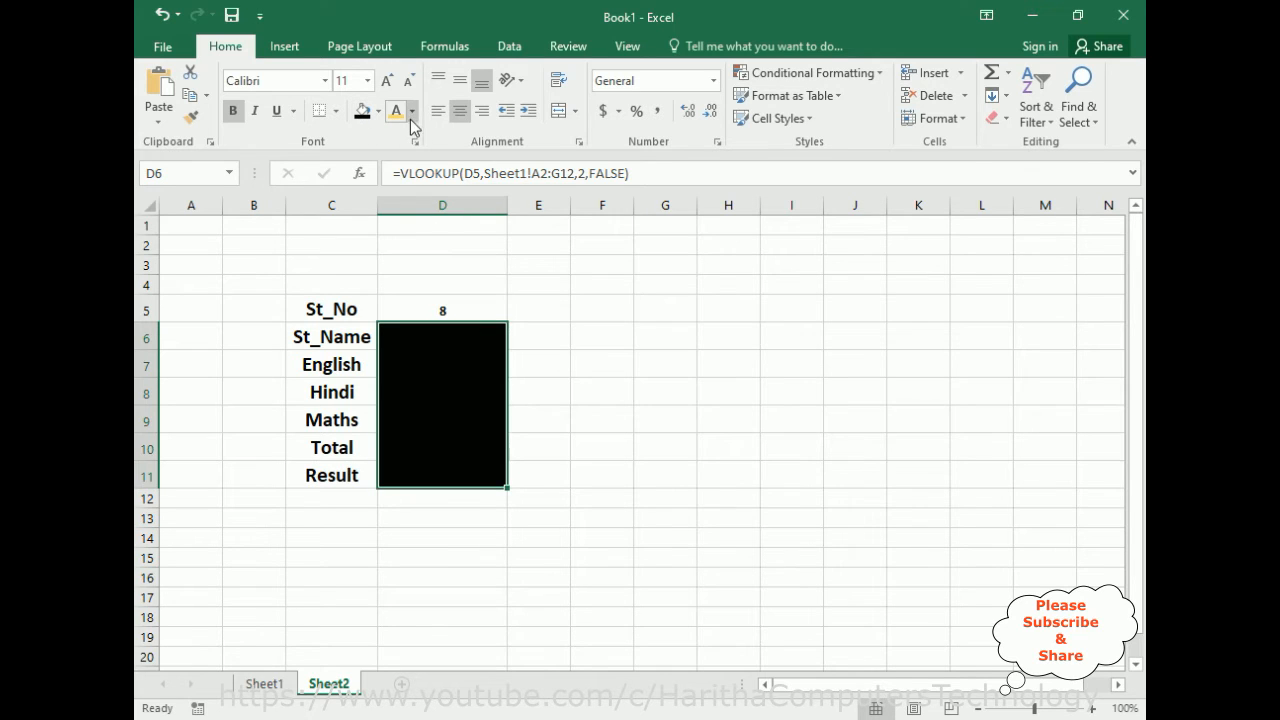
left_click(412, 111)
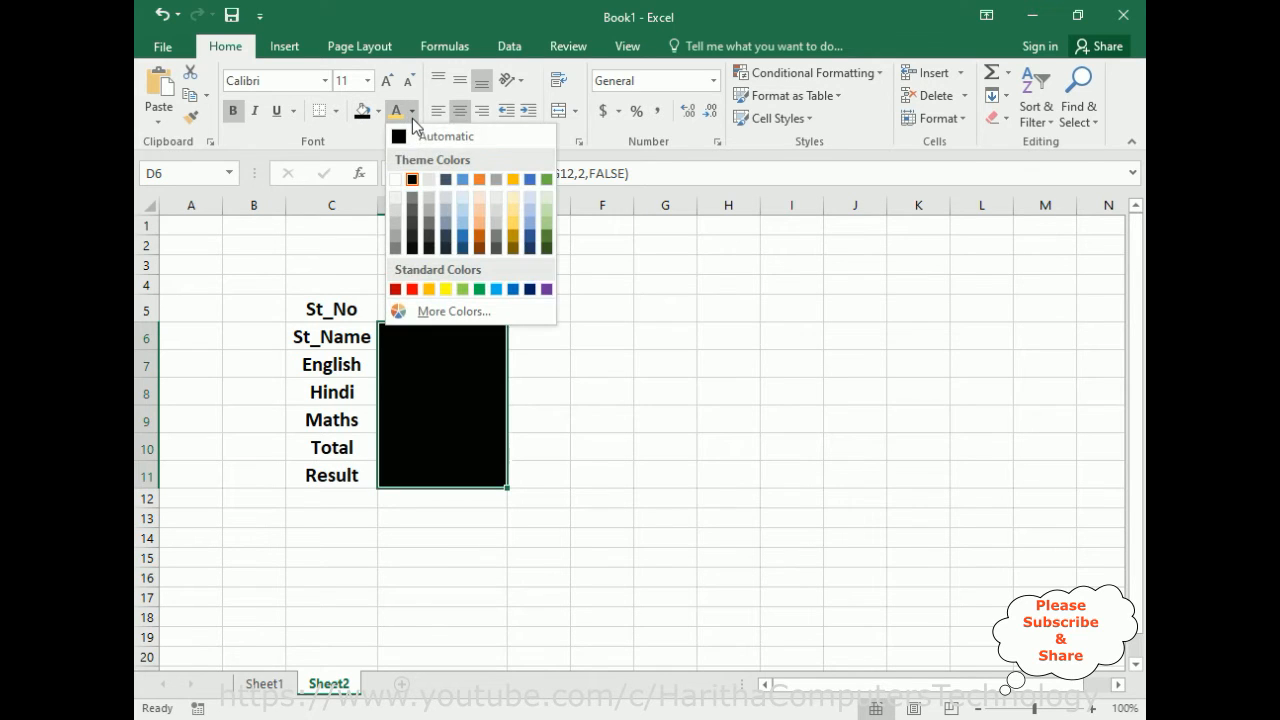
left_click(410, 289)
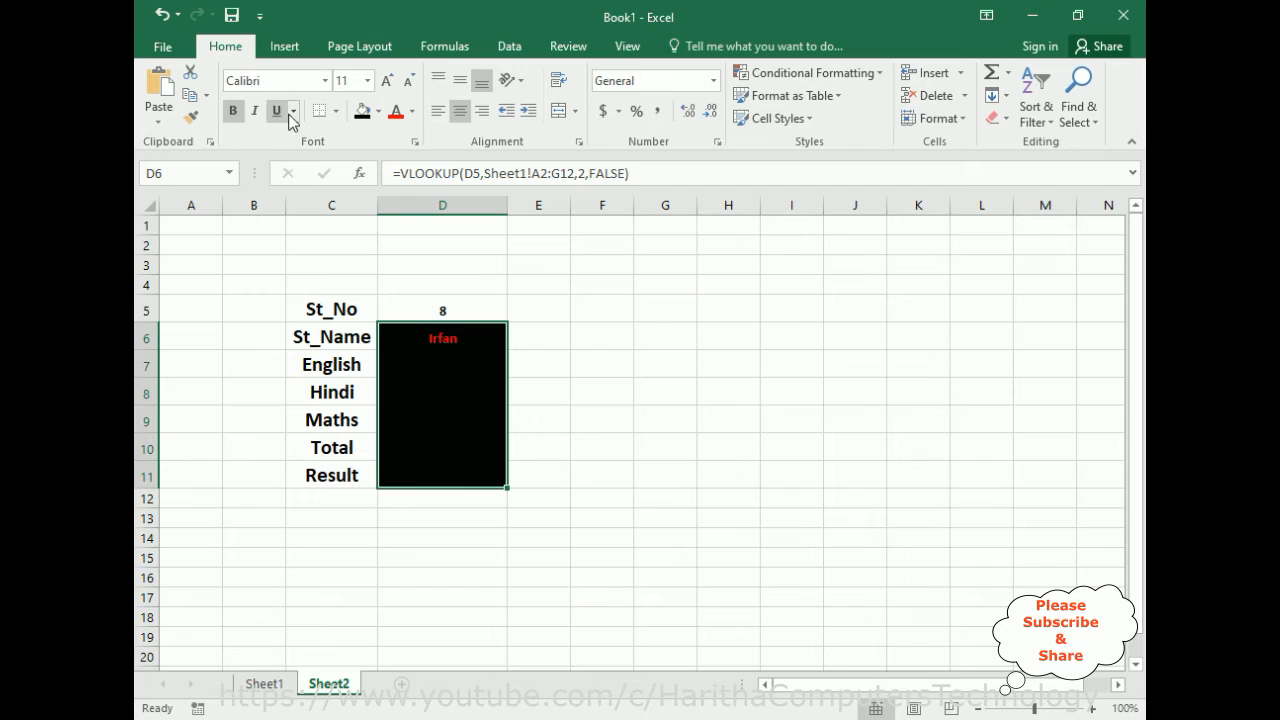
left_click(367, 80)
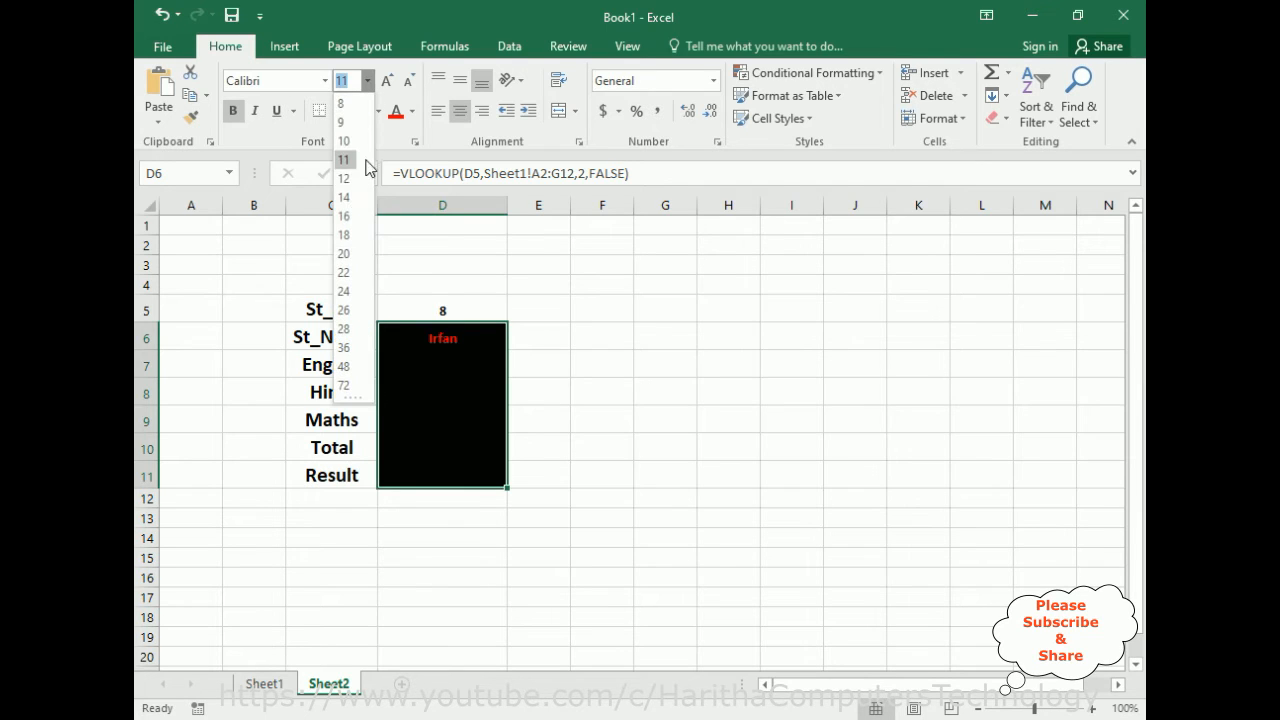
left_click(345, 235)
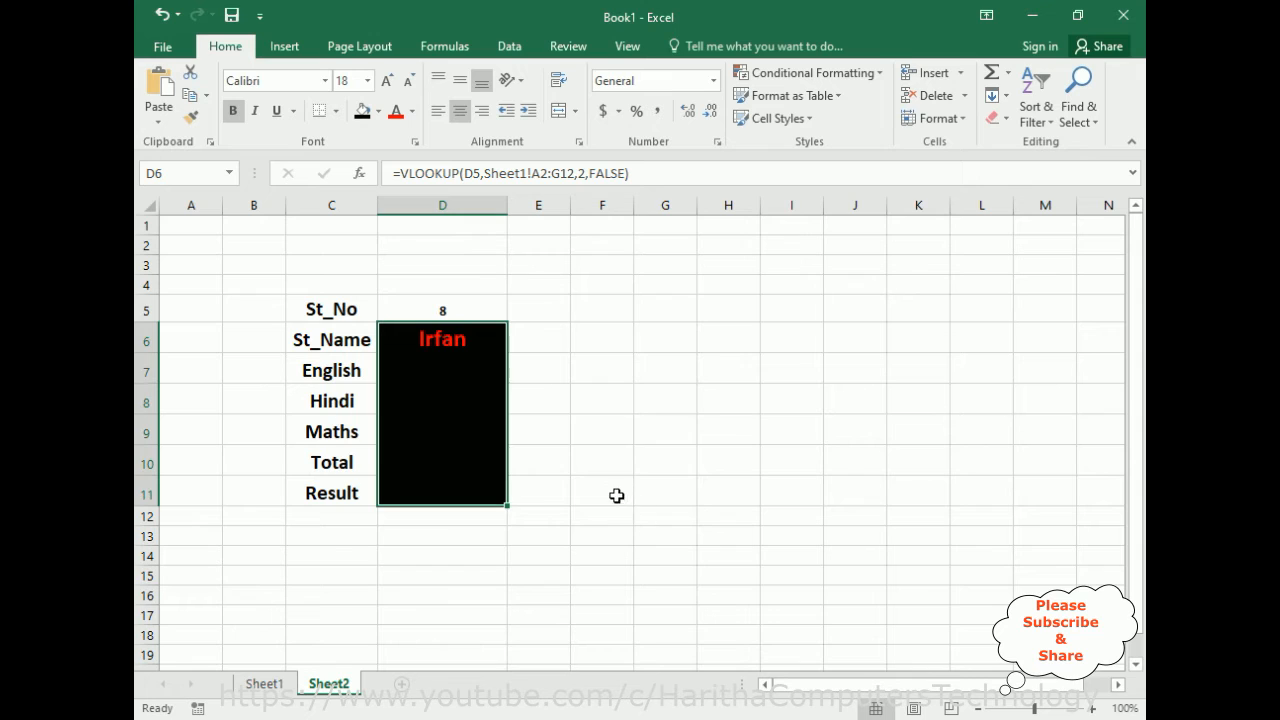
left_click(585, 362)
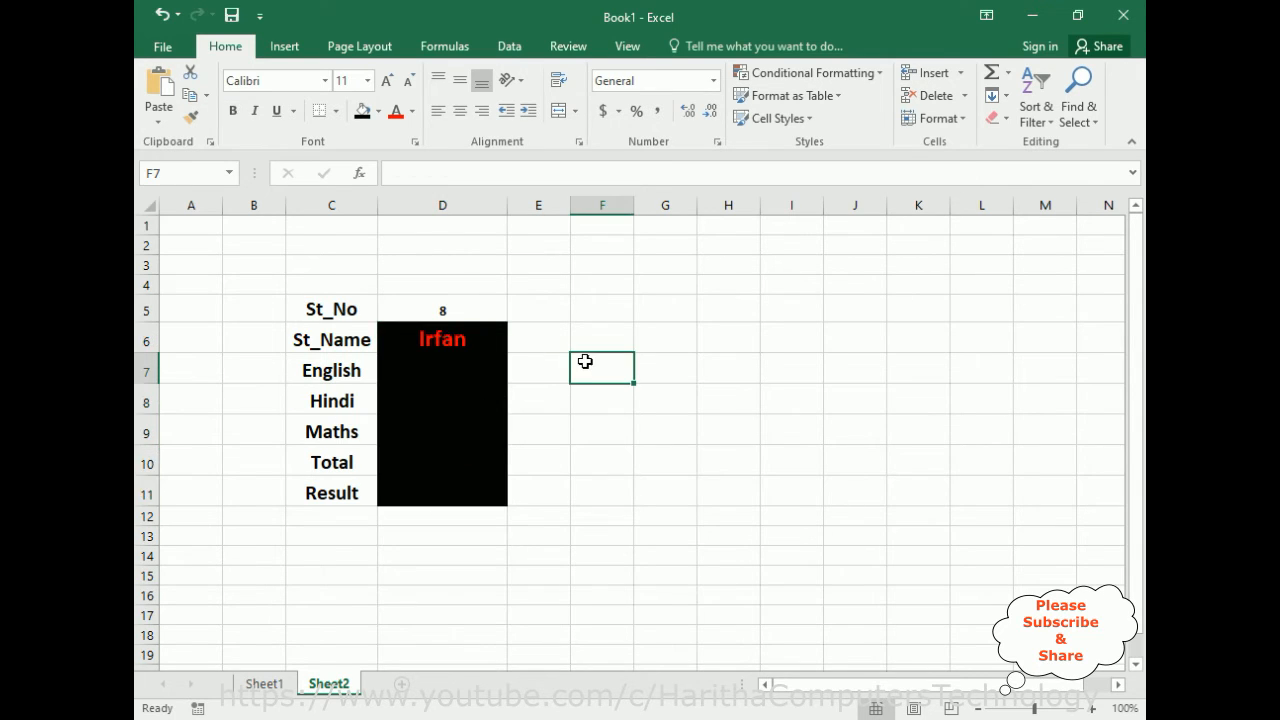
- Start a VLOOKUP formula in D7 for English, with D5 as the lookup value and Sheet1!A2:G12 as the table array
double_click(443, 370)
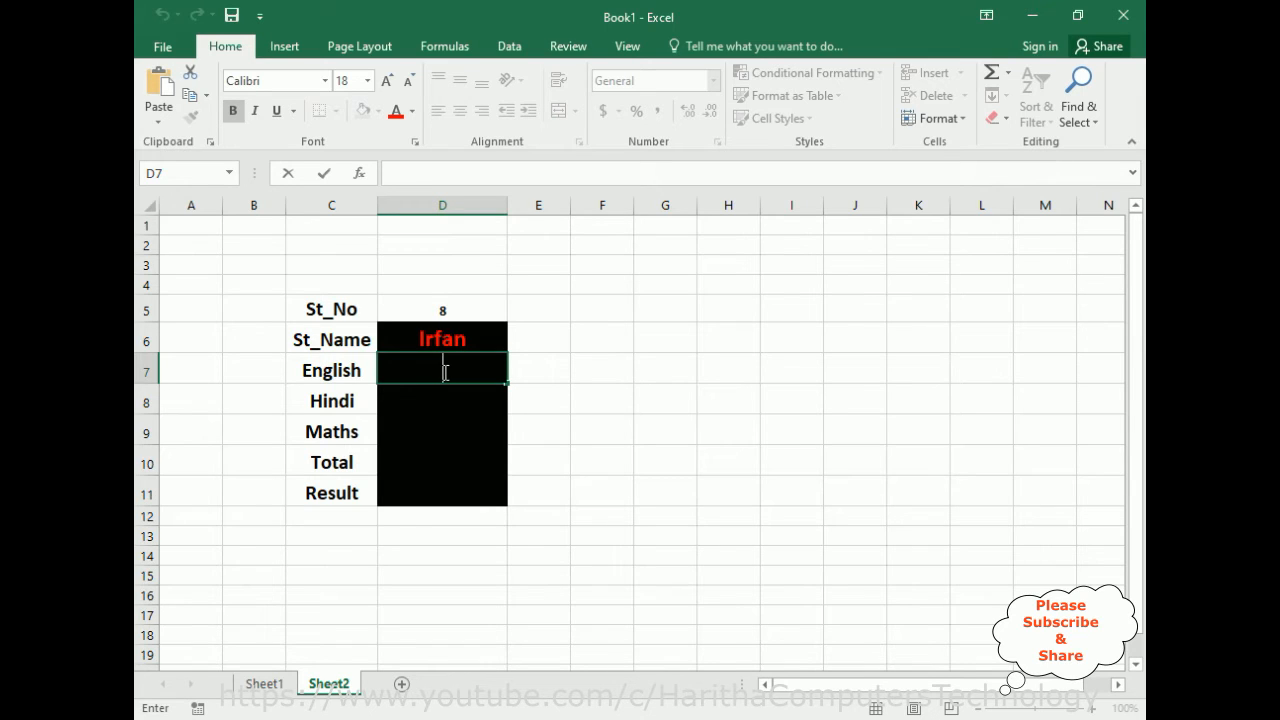
type("=vl")
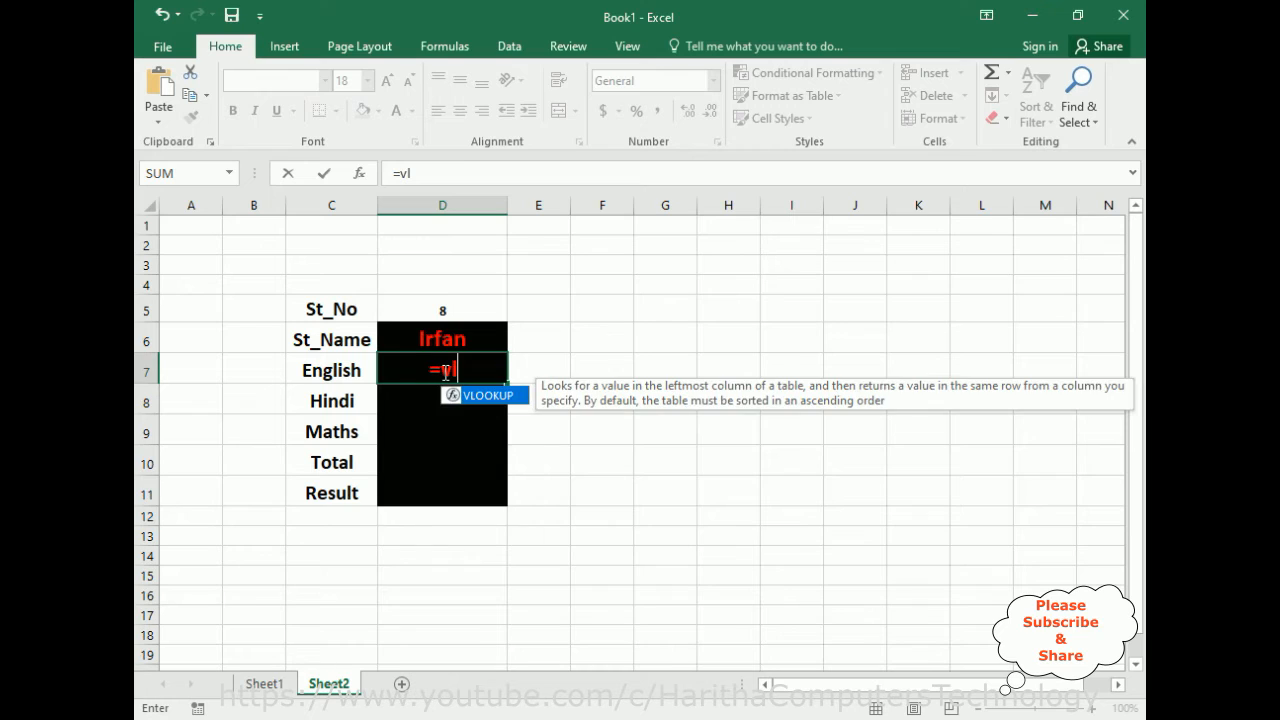
key("Tab")
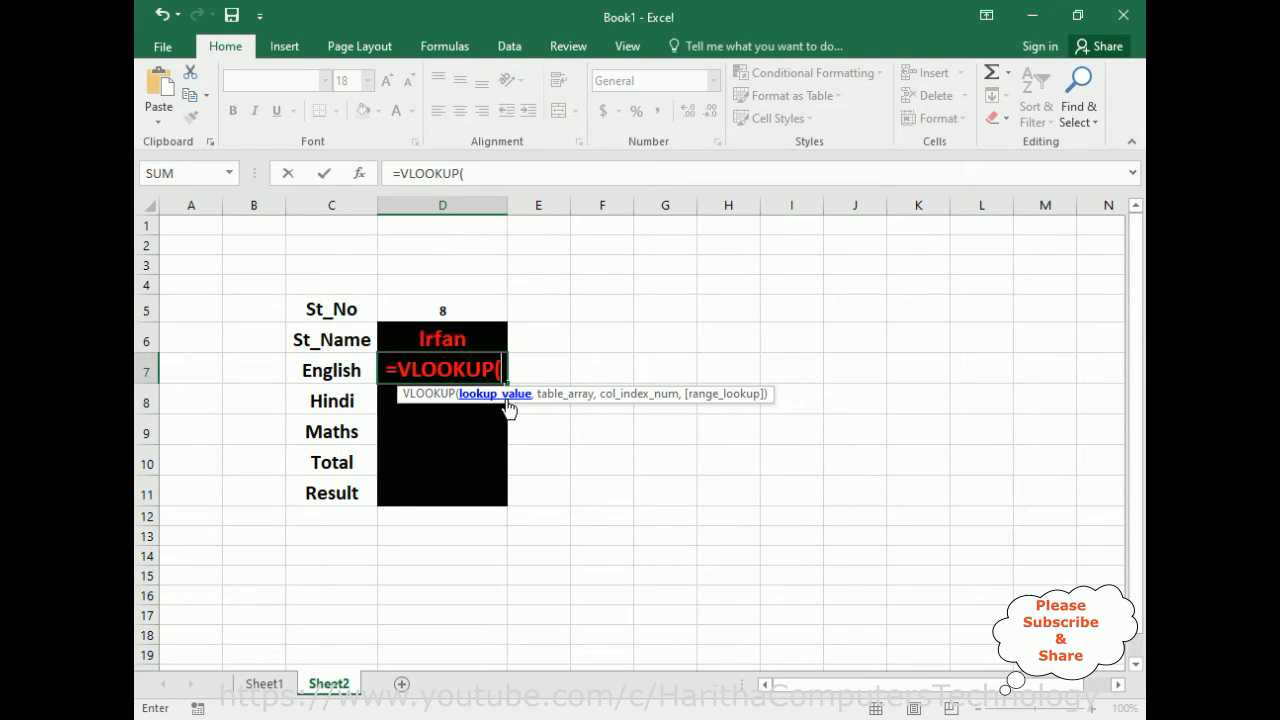
left_click(457, 311)
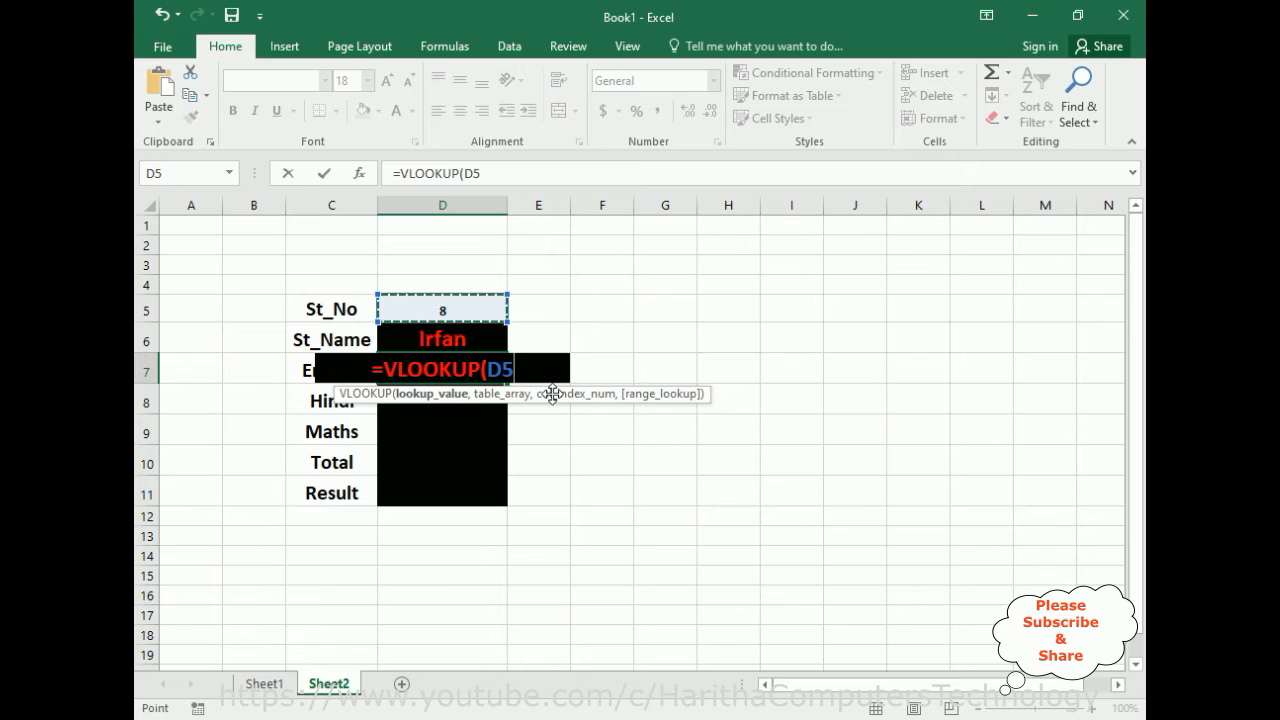
type(",")
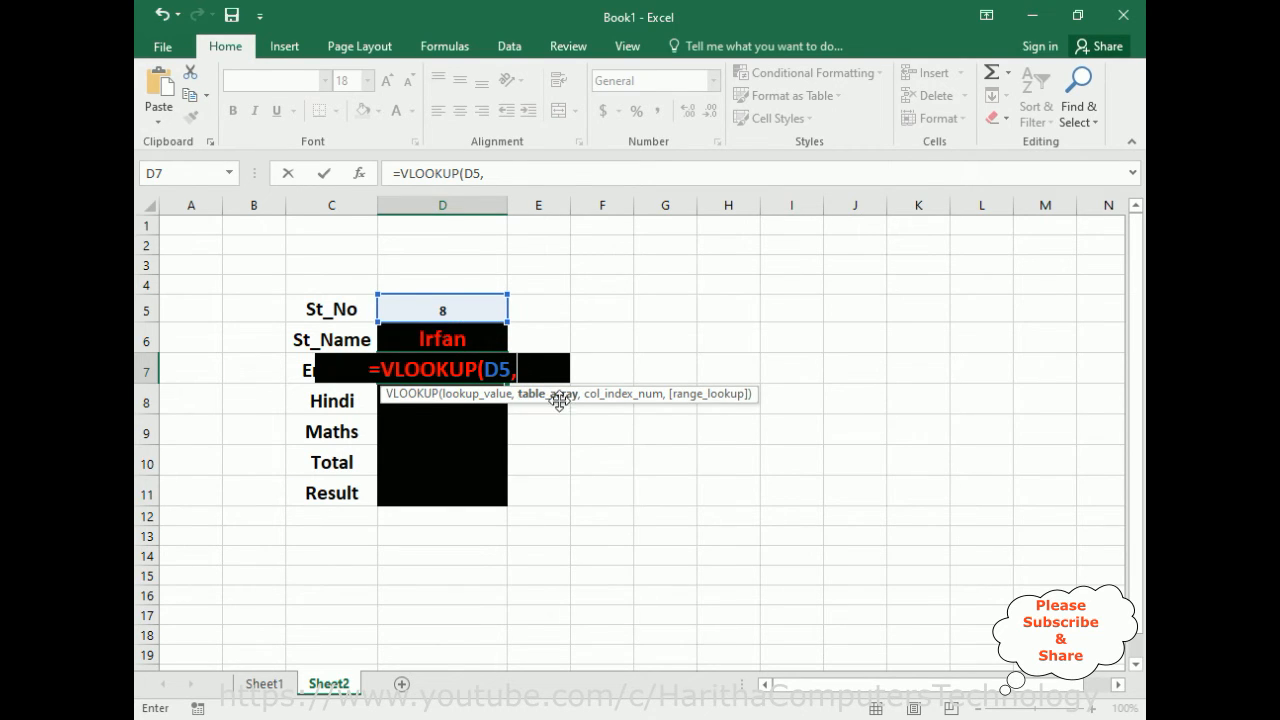
left_click(258, 688)
left_click_drag(171, 257, 703, 535)
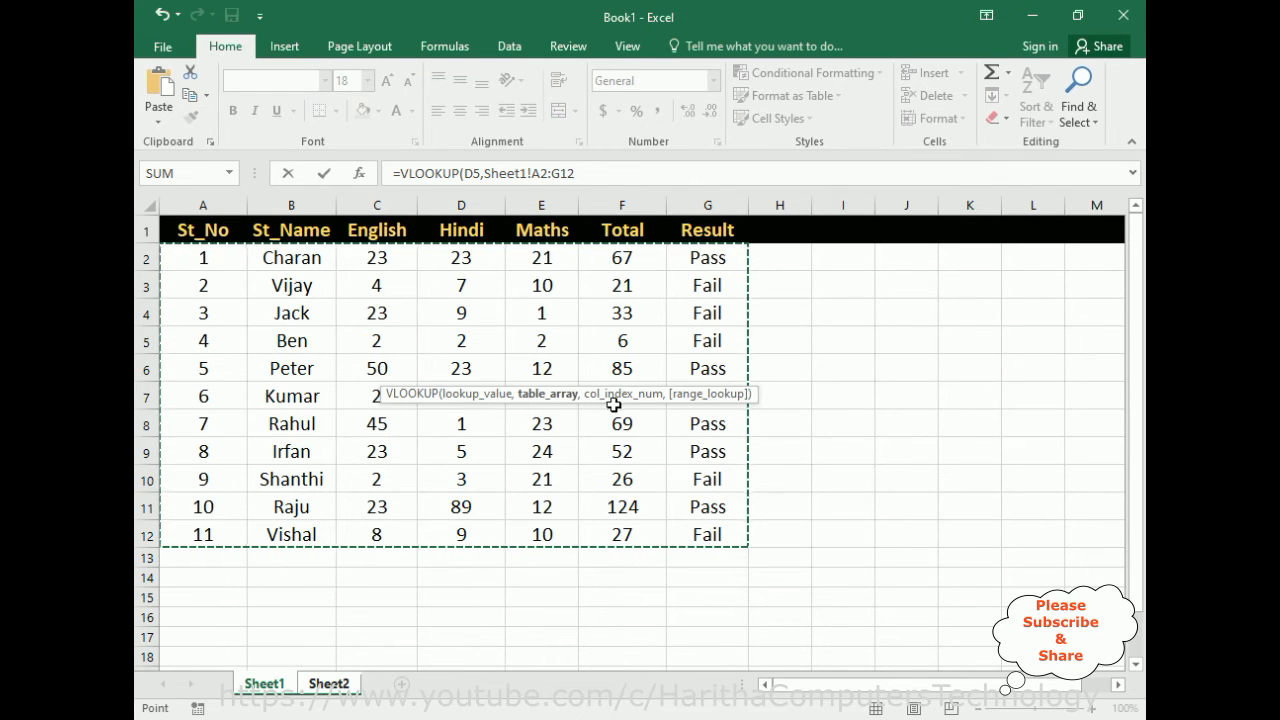
- Complete the English VLOOKUP arguments with column index 3 and FALSE for an exact match
left_click(585, 175)
type(",3")
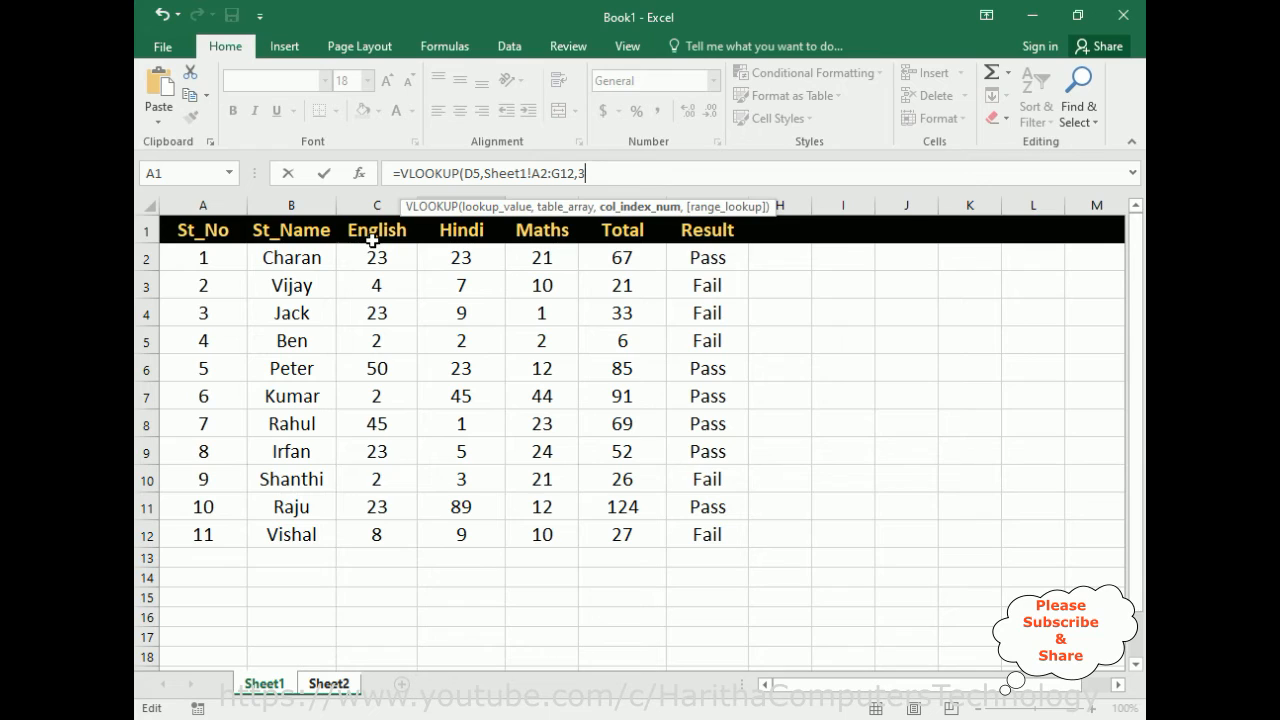
type(",")
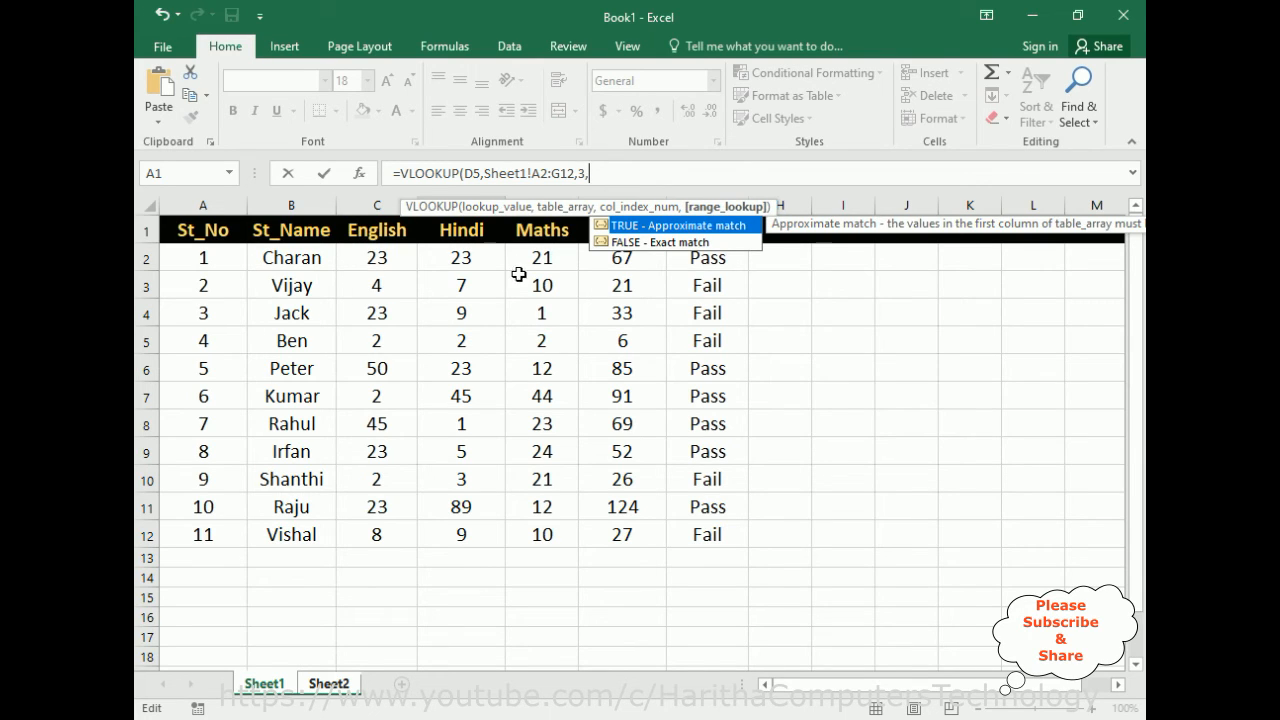
double_click(603, 242)
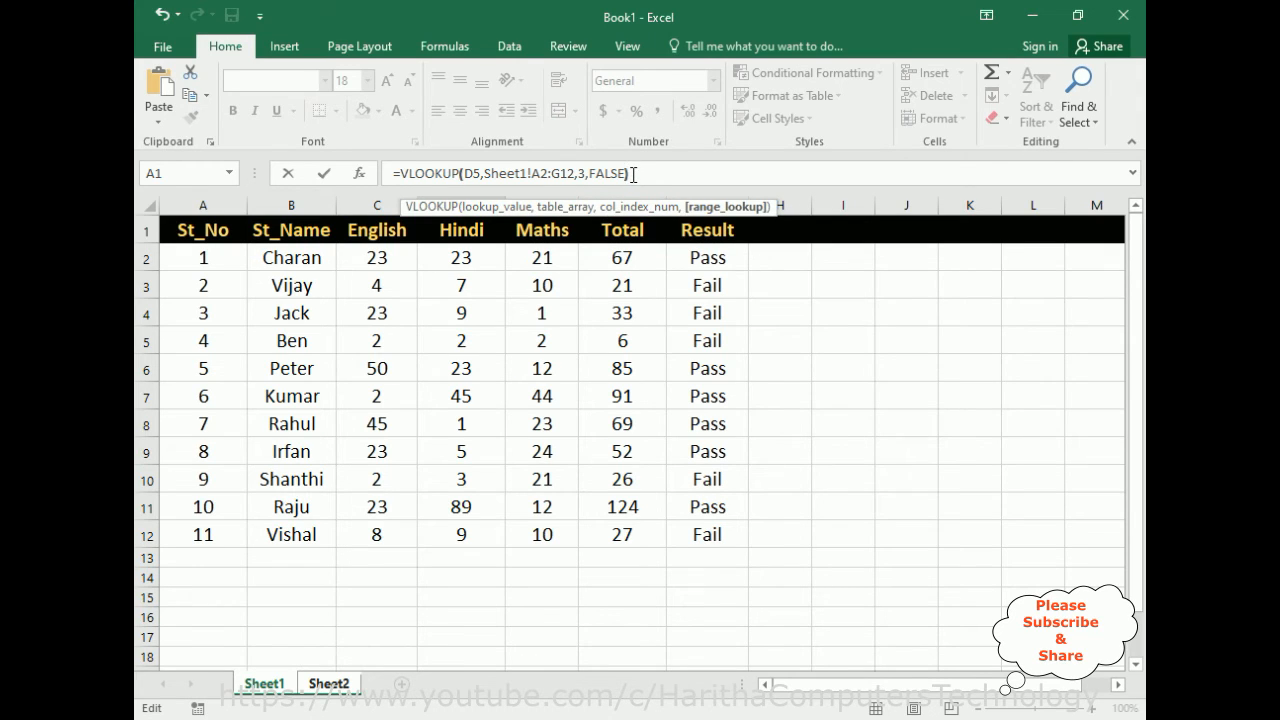
- Copy the full formula =VLOOKUP(D5,Sheet1!A2:G12,3,FALSE), restore it in Sheet2's D7 and commit it
key("shift+Home")
key("ctrl+c")
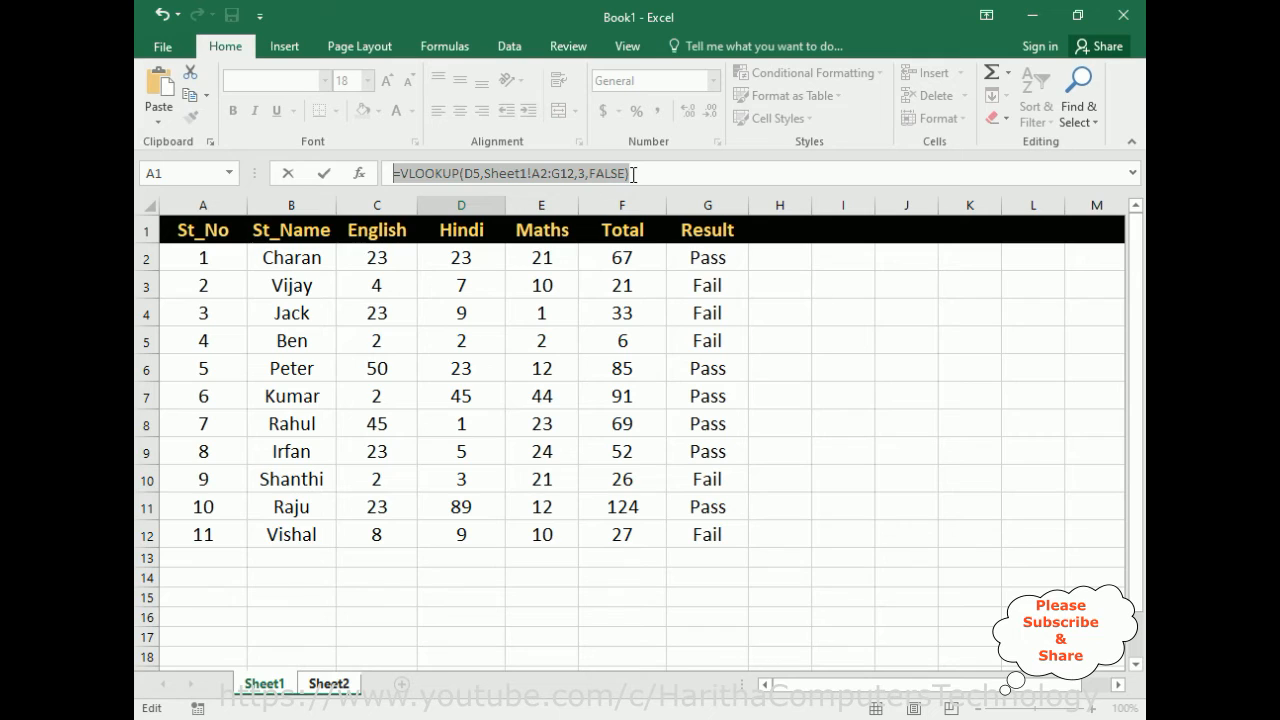
left_click(330, 684)
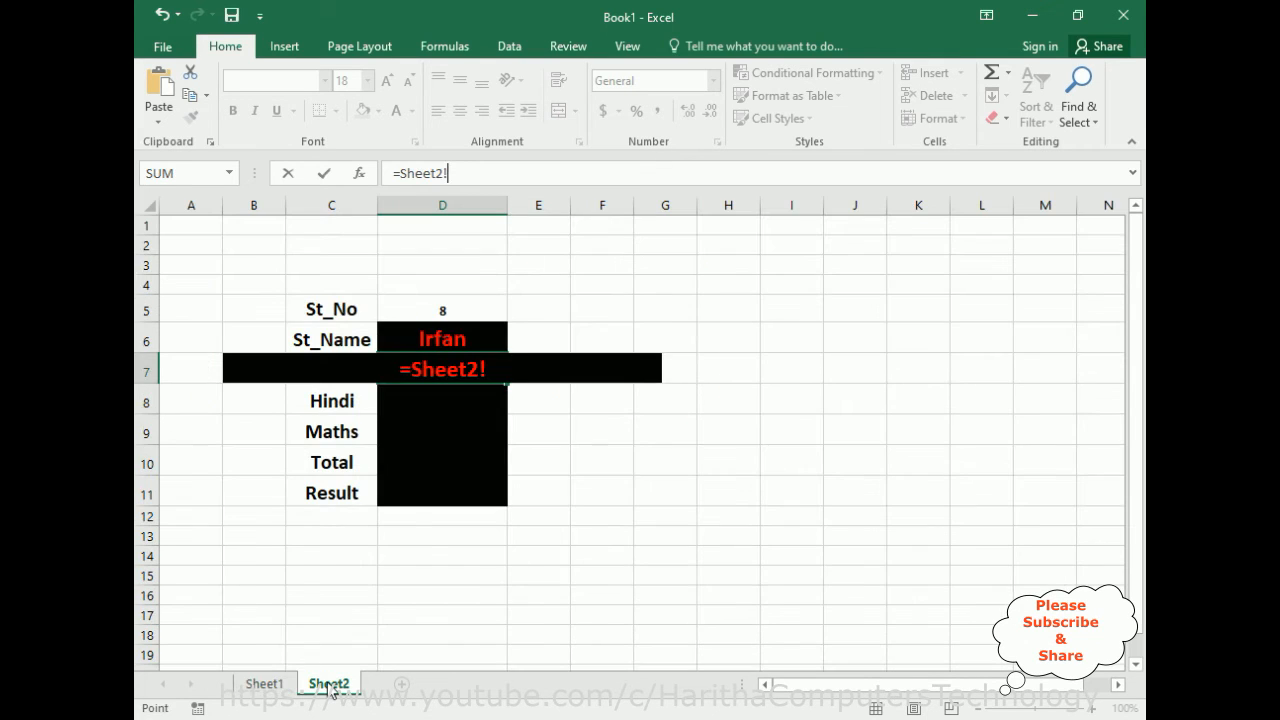
left_click(381, 374)
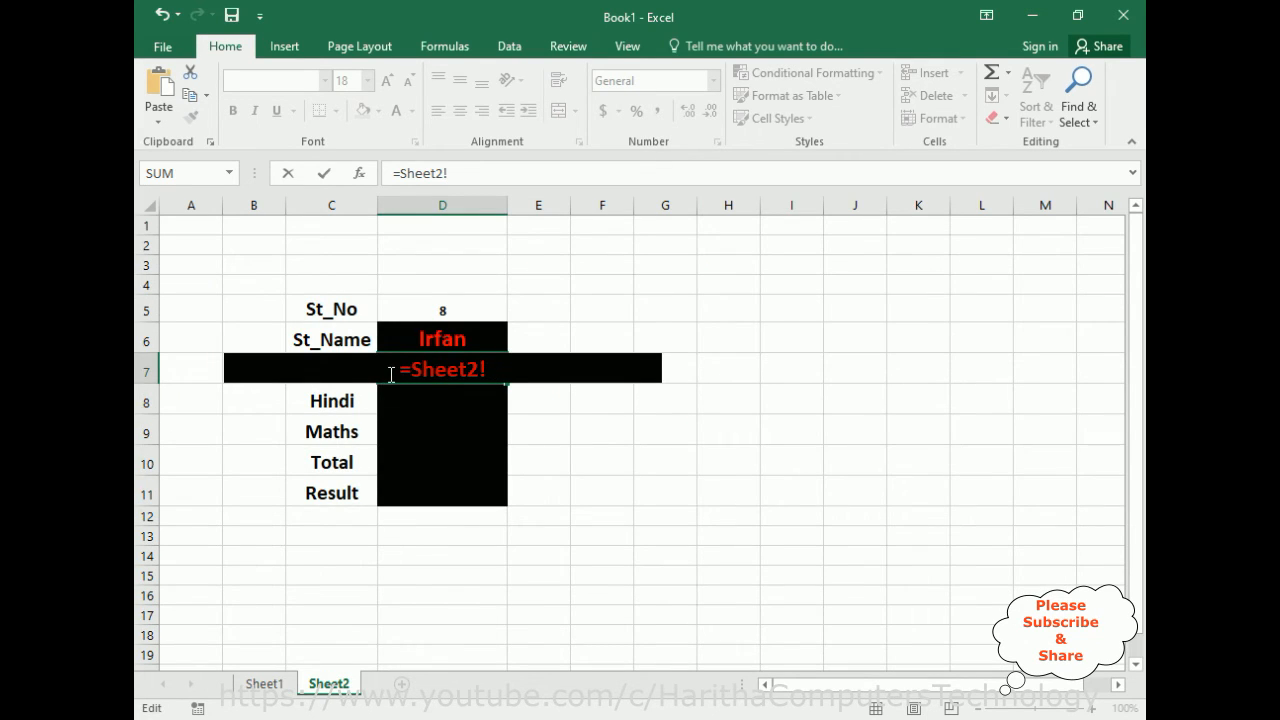
left_click(489, 372)
key("ctrl+z")
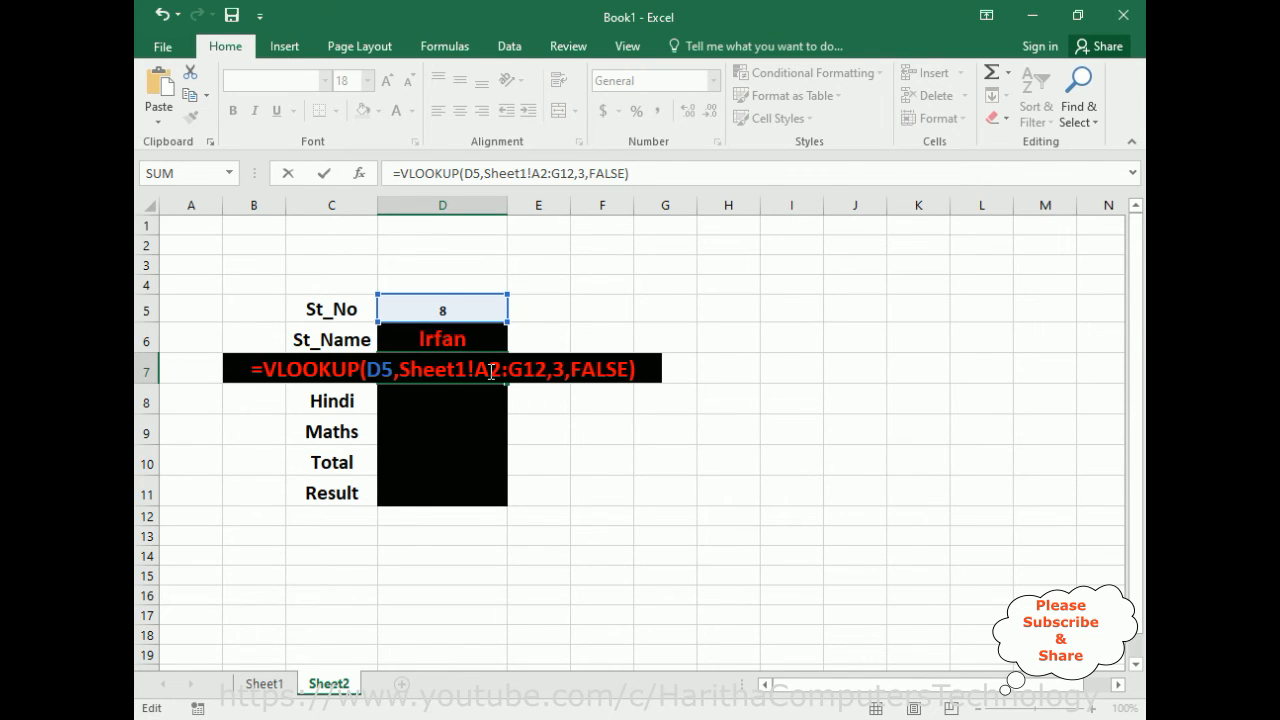
key("Return")
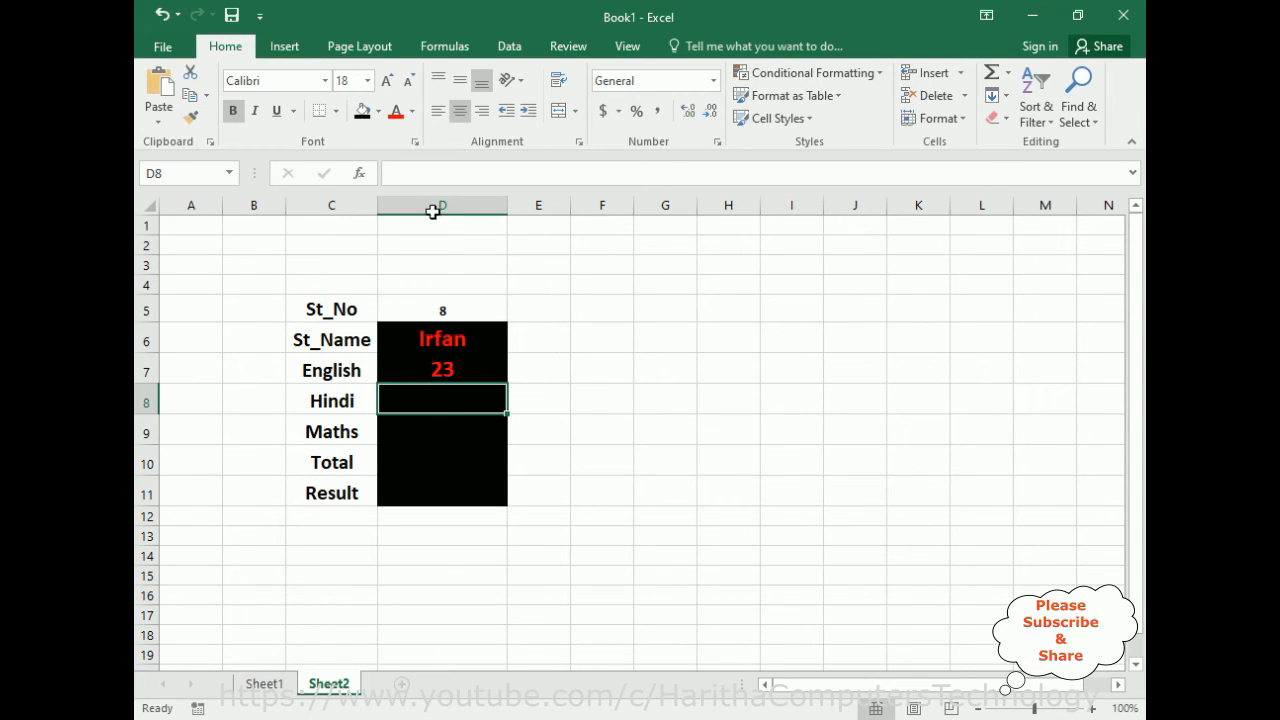
- Paste the copied VLOOKUP formula into D8 for Hindi and change its column index to 4
double_click(413, 399)
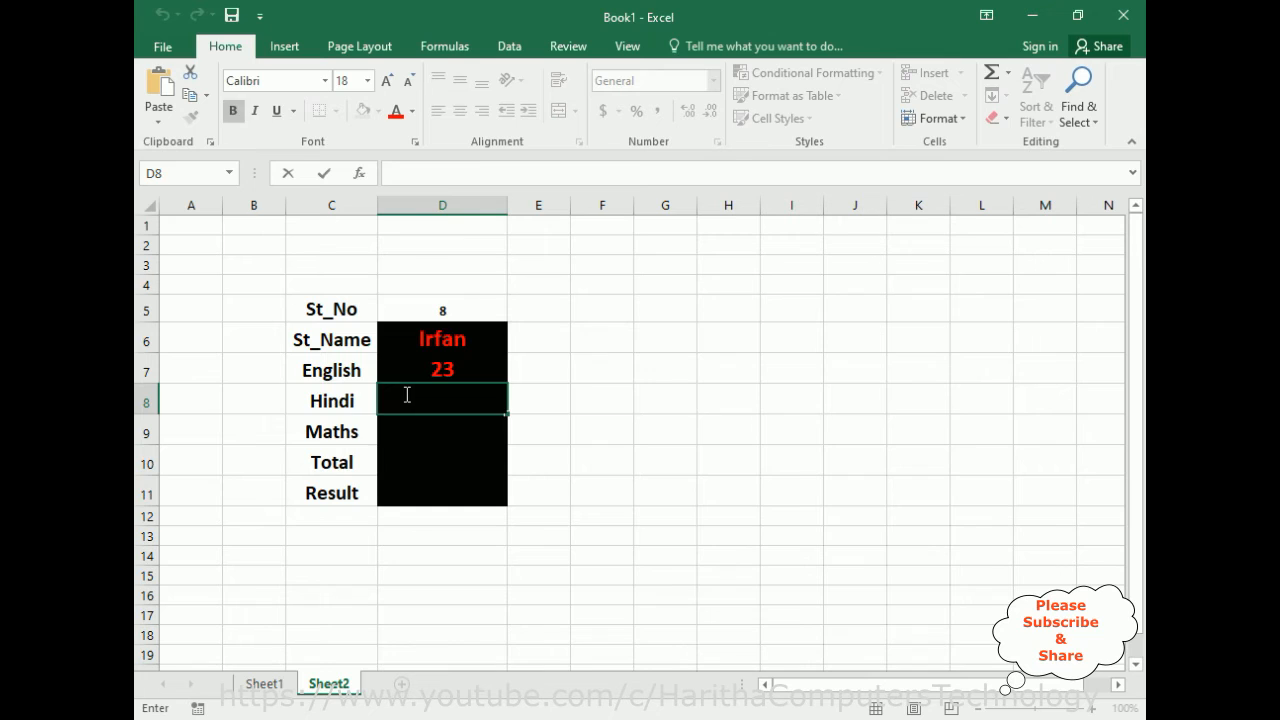
key("ctrl+v")
left_click(555, 399)
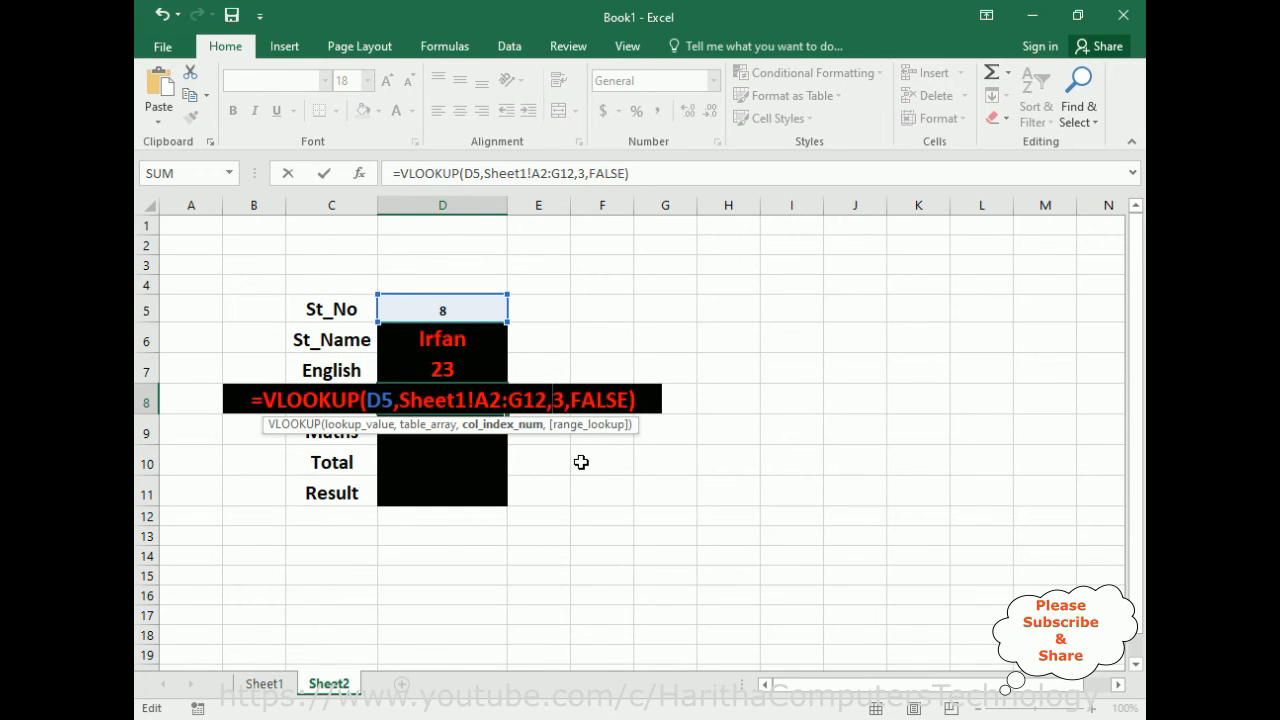
key("Delete")
type("4")
key("Return")
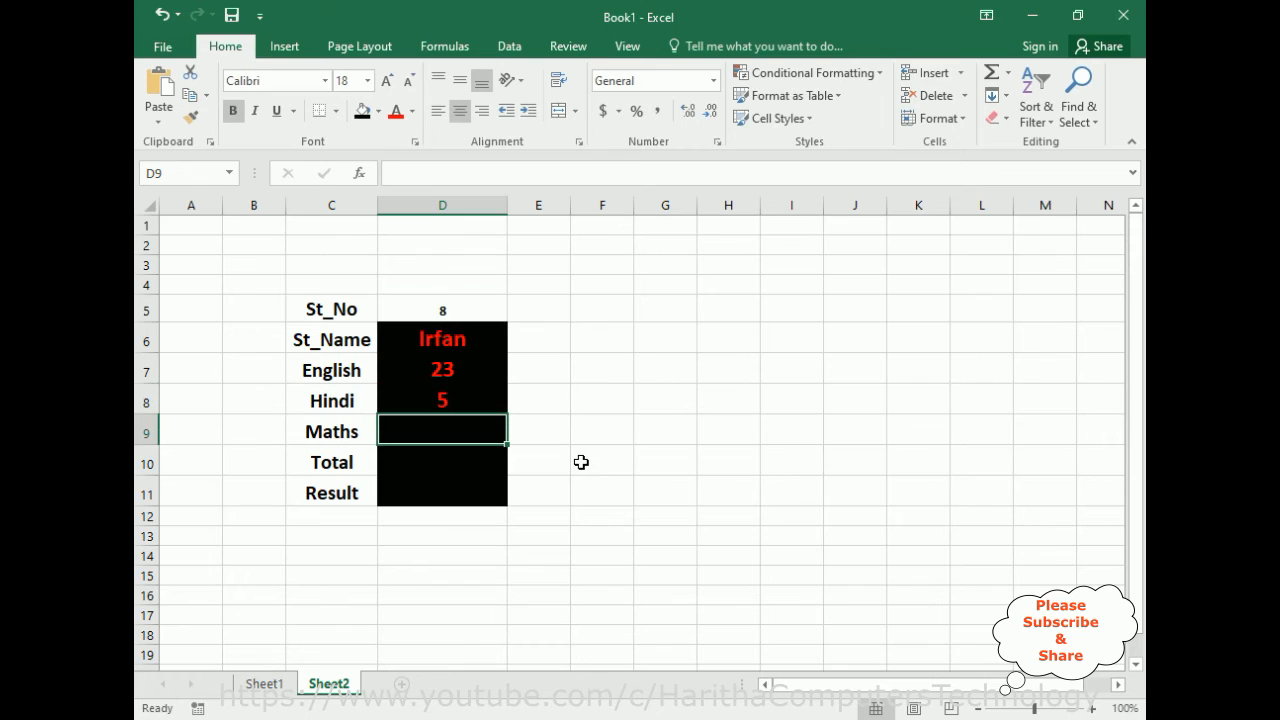
- Paste the copied VLOOKUP formula as text into D9 for Maths, set its column index to 4 and commit it
key("ctrl+v")
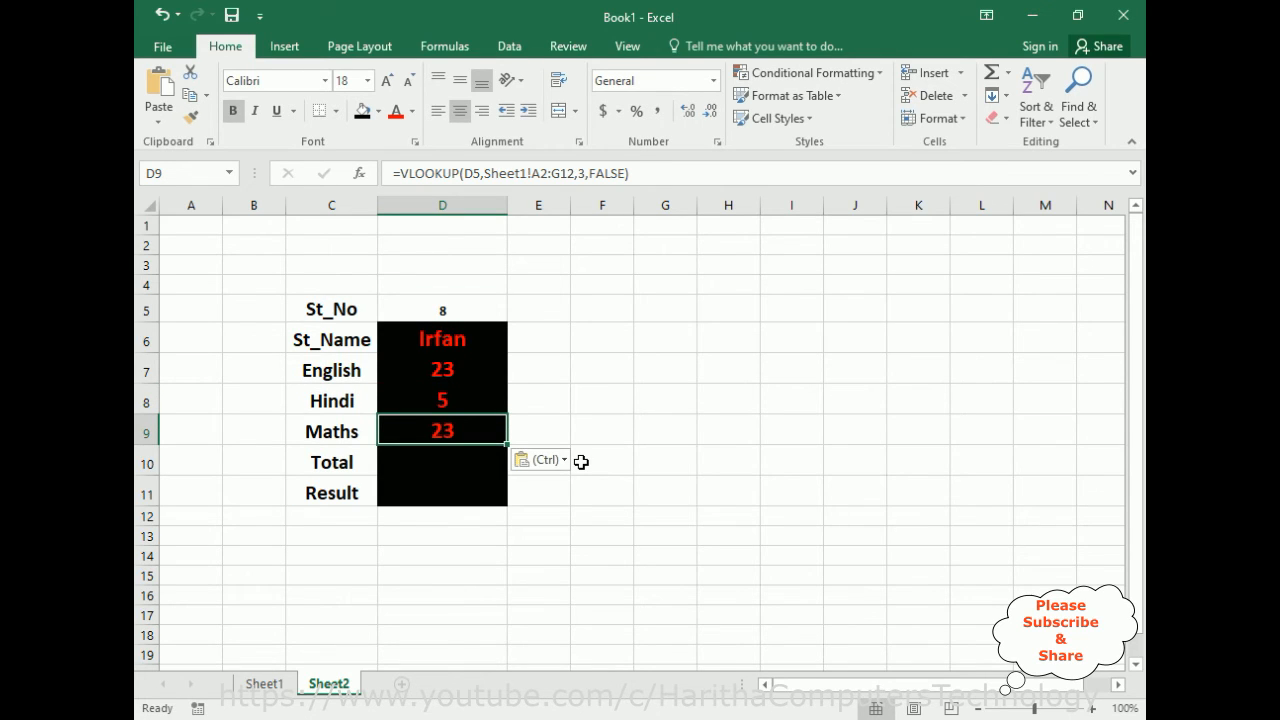
key("BackSpace")
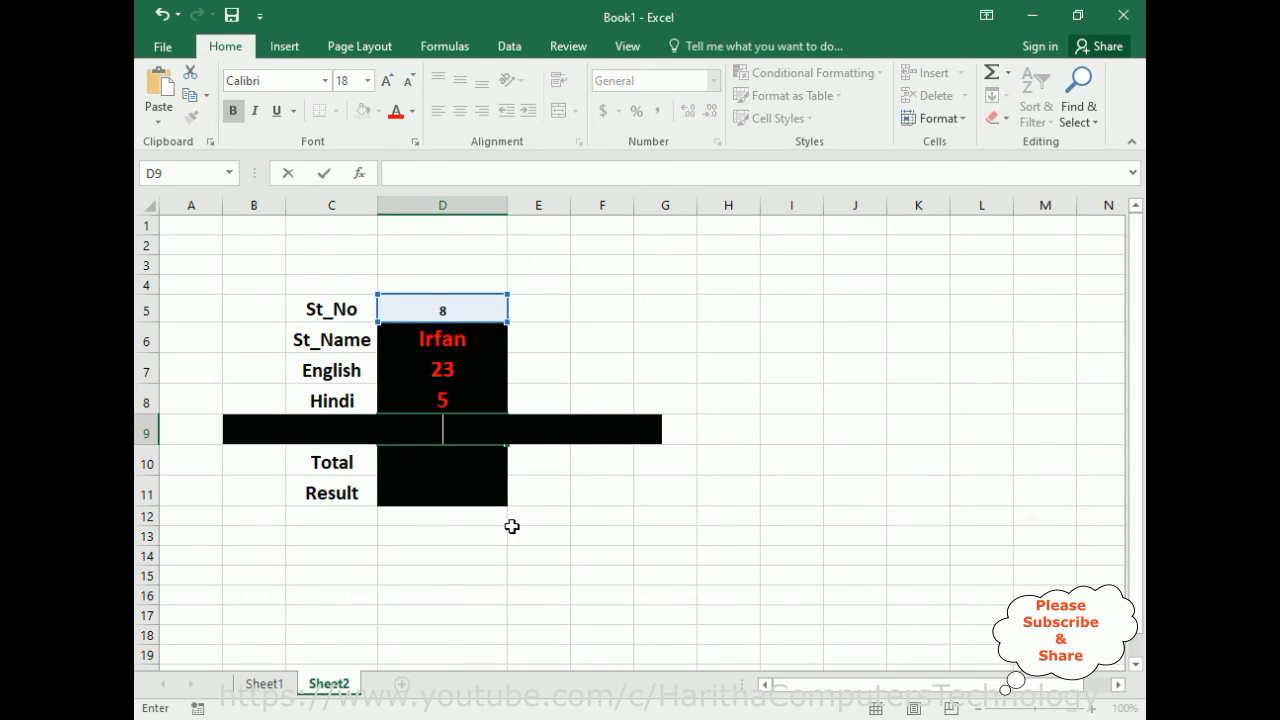
left_click(451, 430)
key("ctrl+v")
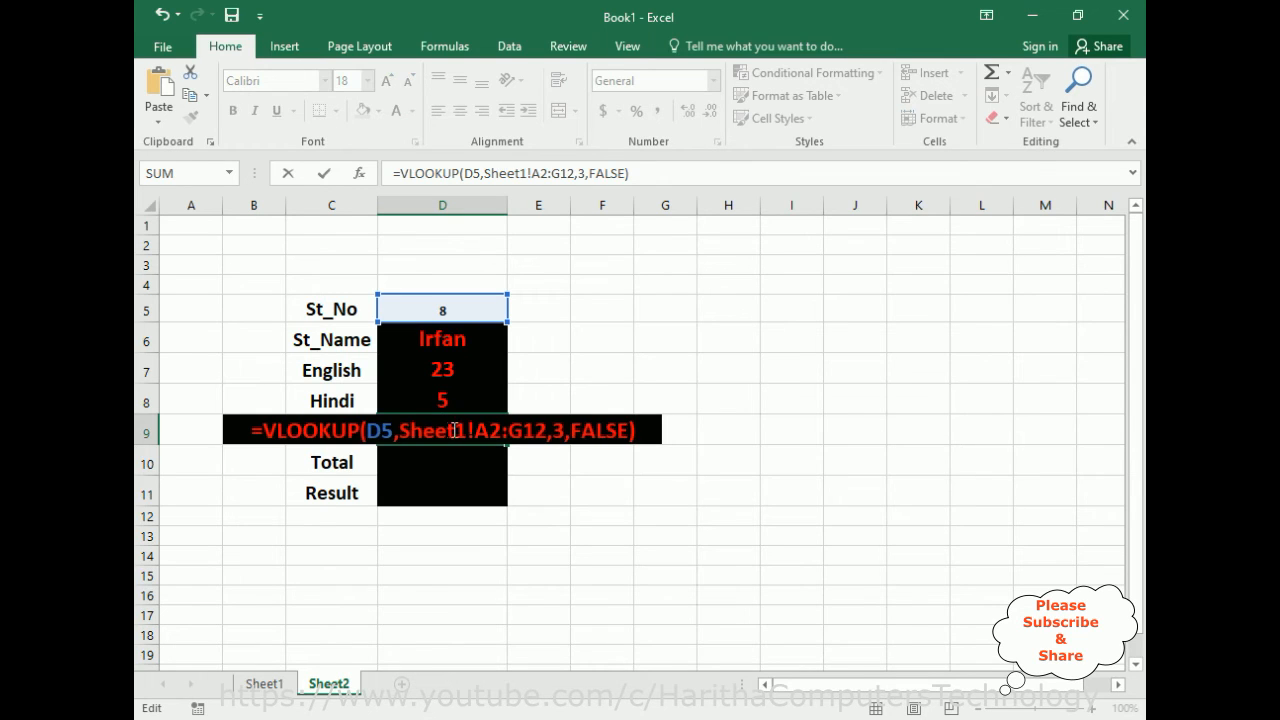
left_click(566, 430)
key("BackSpace")
type("4")
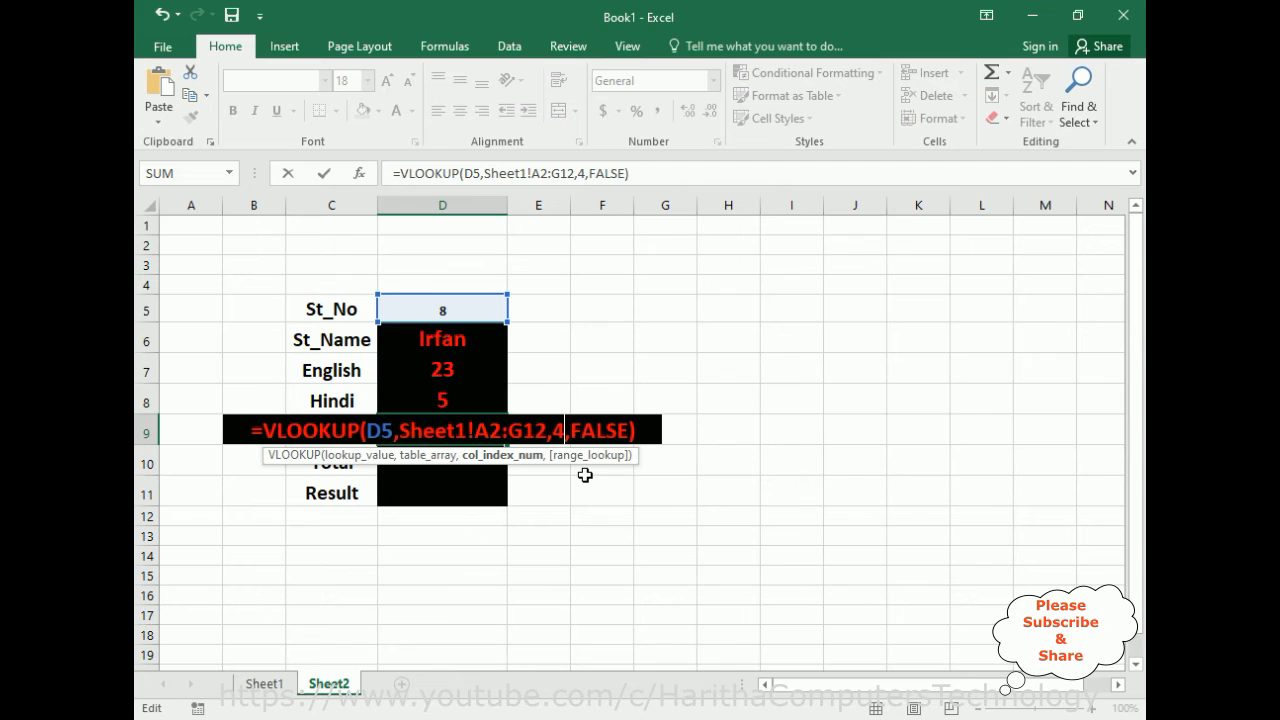
key("Return")
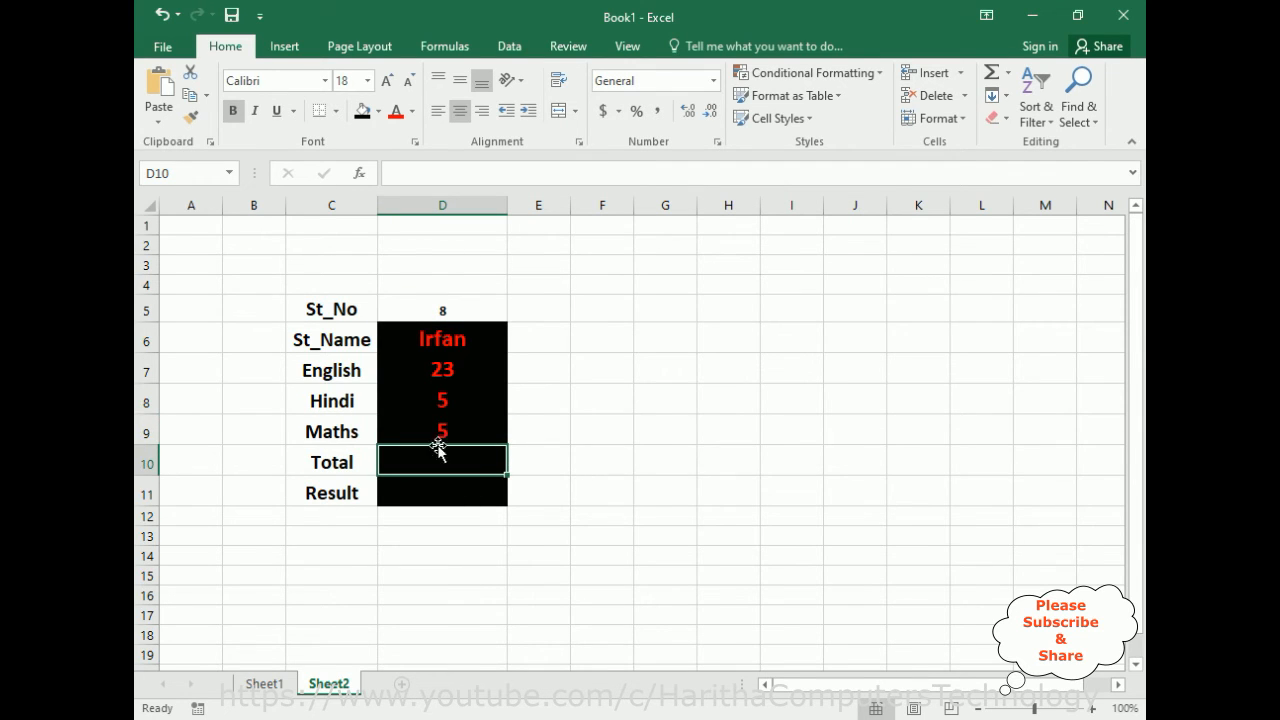
- Compare the Hindi and Maths marks on Sheet2 with student 8's row in the Sheet1 table
left_click(264, 684)
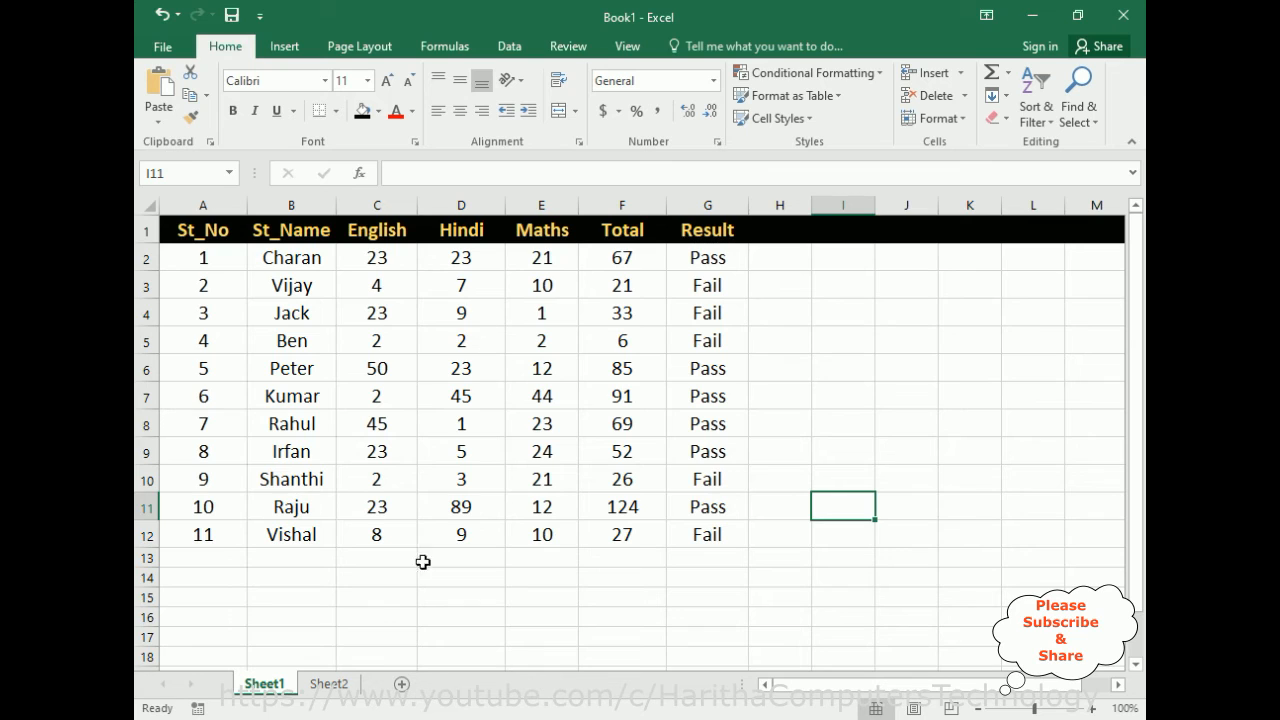
left_click(330, 684)
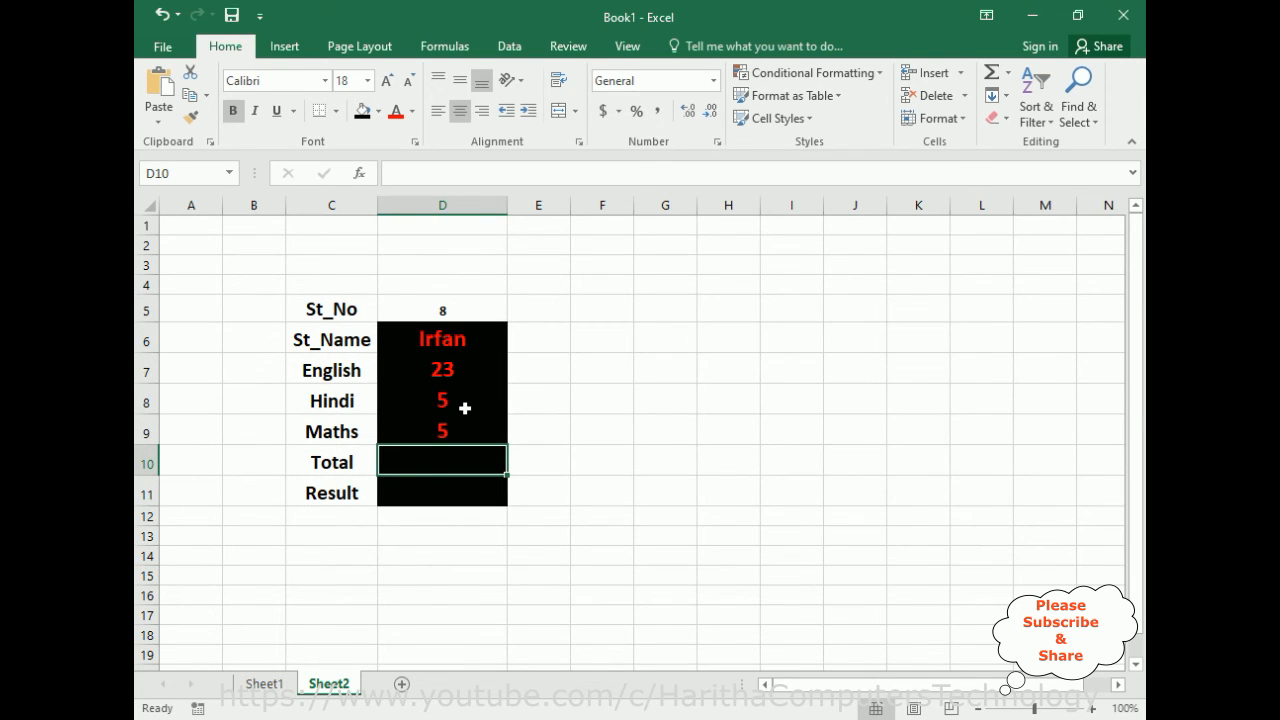
left_click(268, 688)
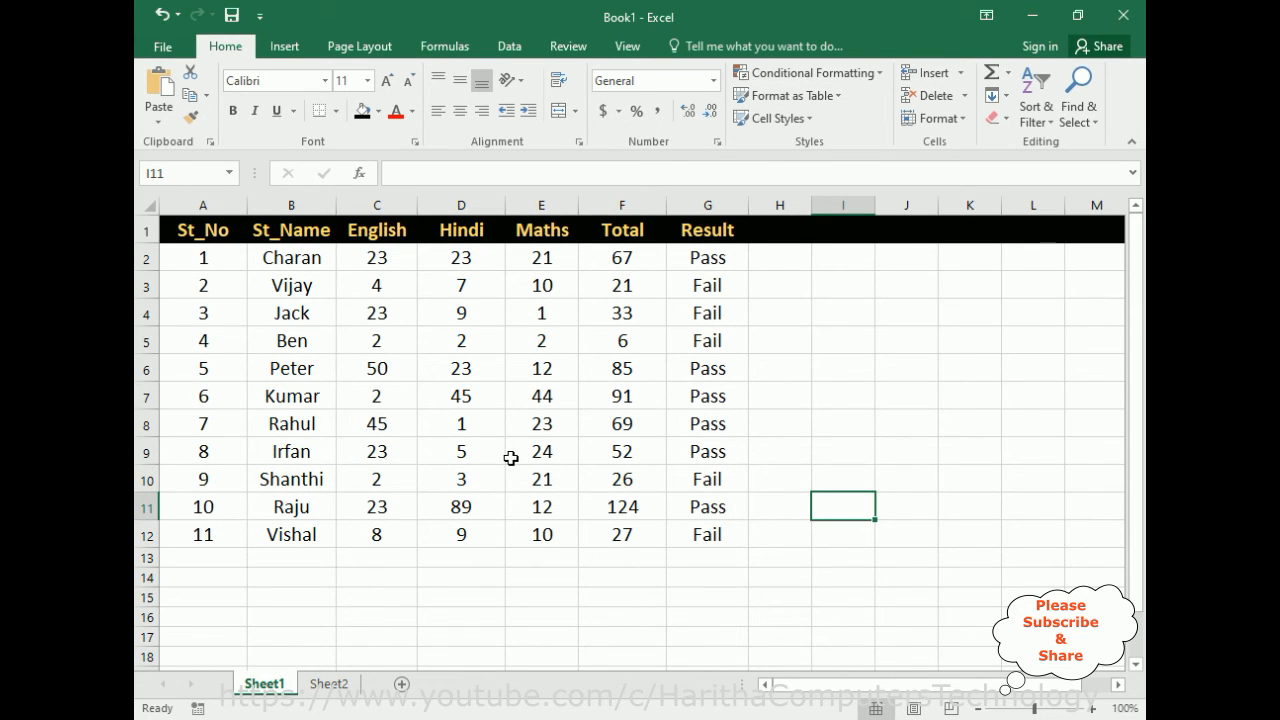
left_click(341, 686)
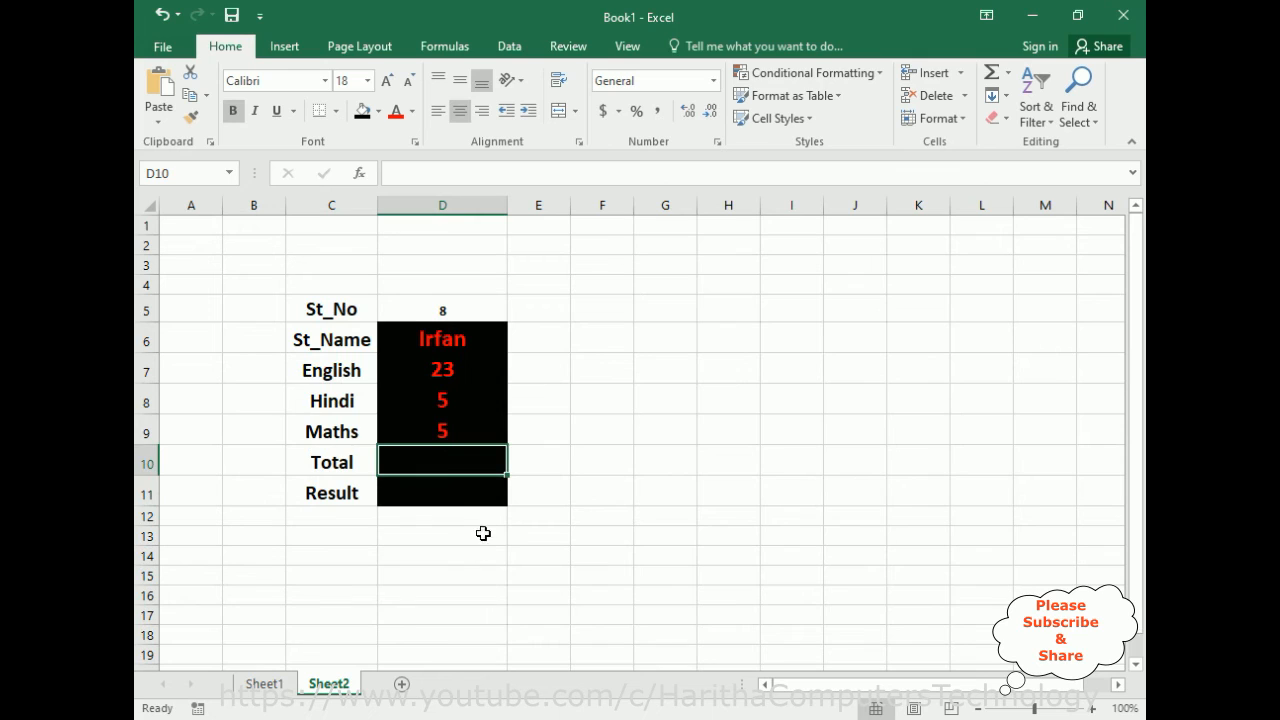
- Change the column index of the Maths VLOOKUP in D9 to 5 and check the mark against Sheet1
left_click(449, 431)
double_click(449, 432)
left_click(565, 430)
key("BackSpace")
type("5,Sheet1!A2:G12,5,FALSE)")
left_click(649, 430)
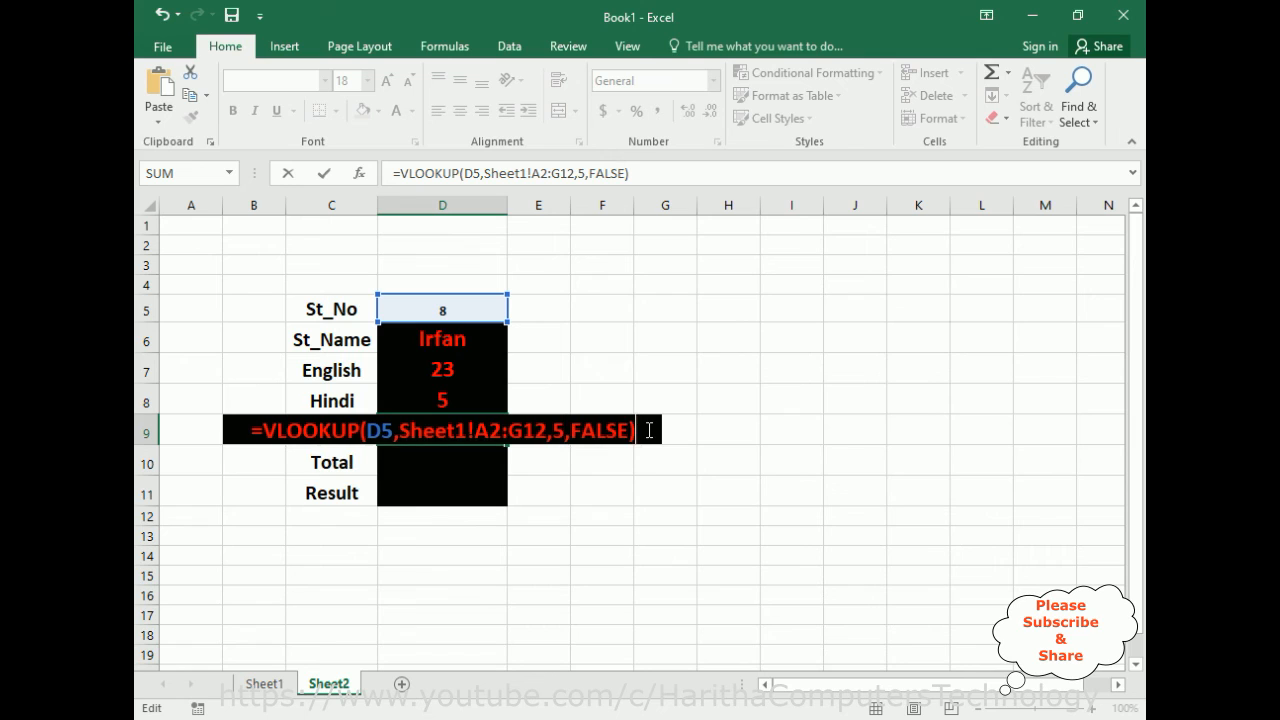
key("Return")
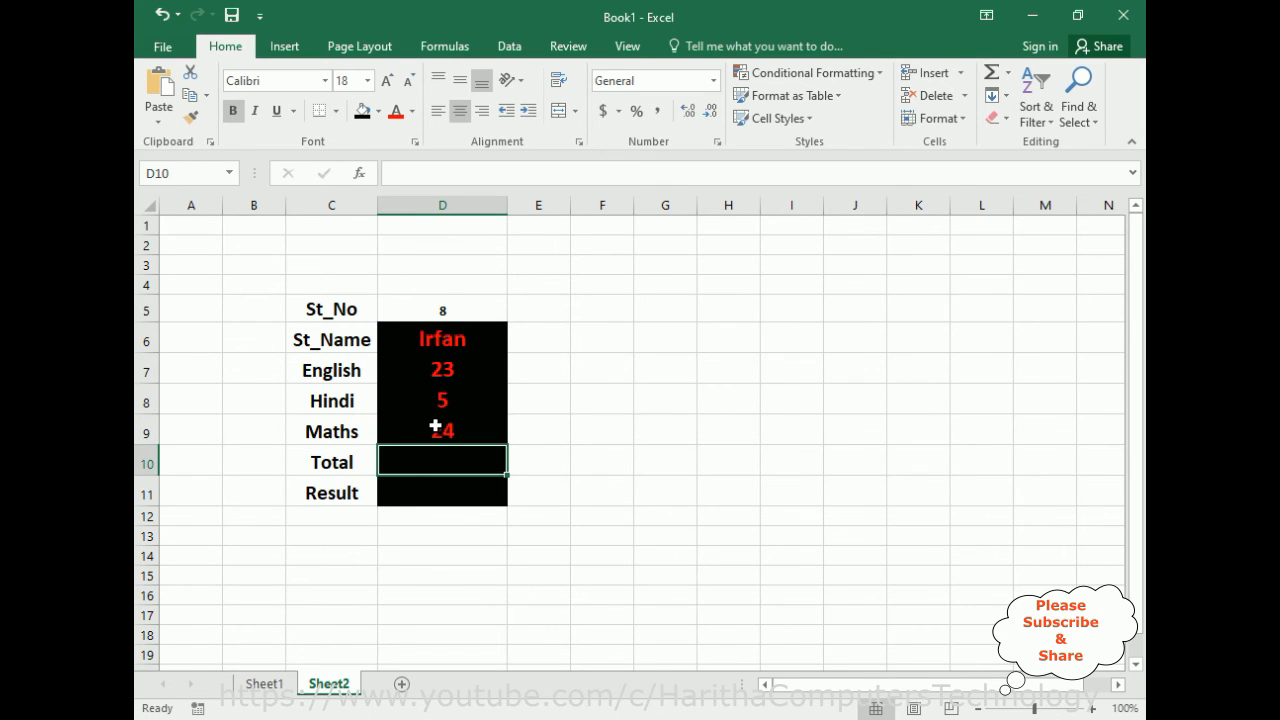
left_click(264, 683)
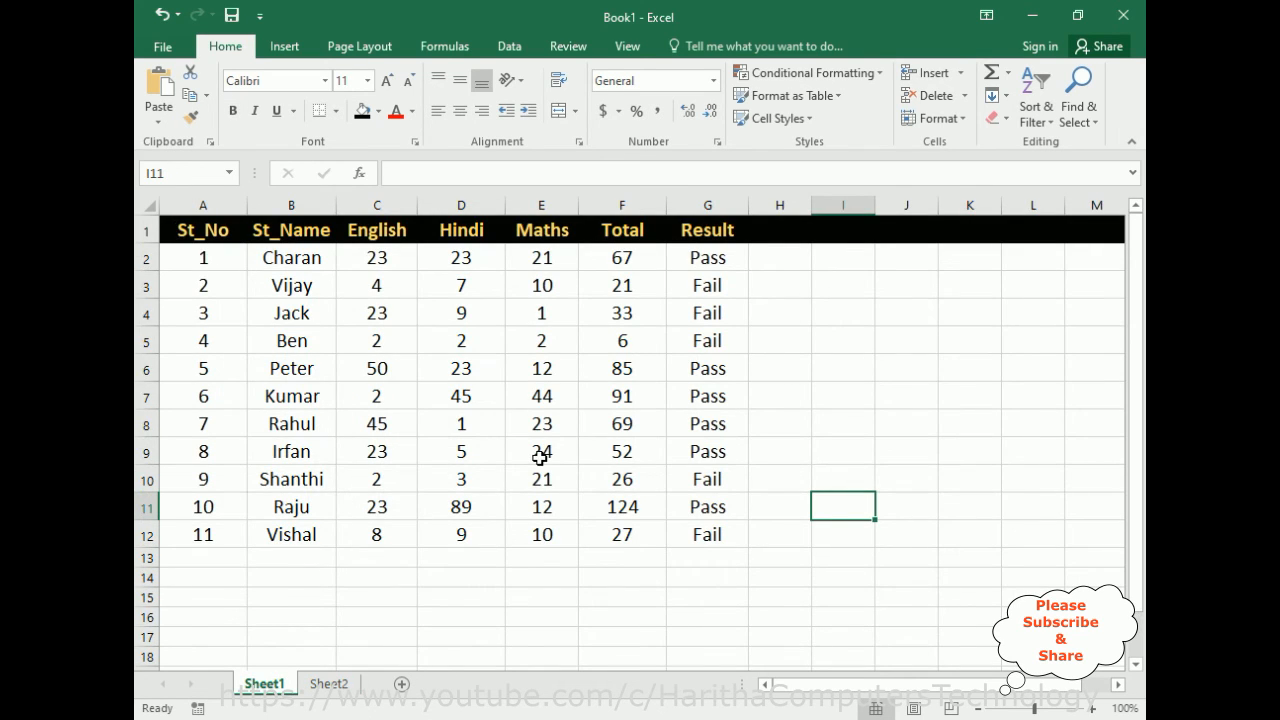
left_click(329, 684)
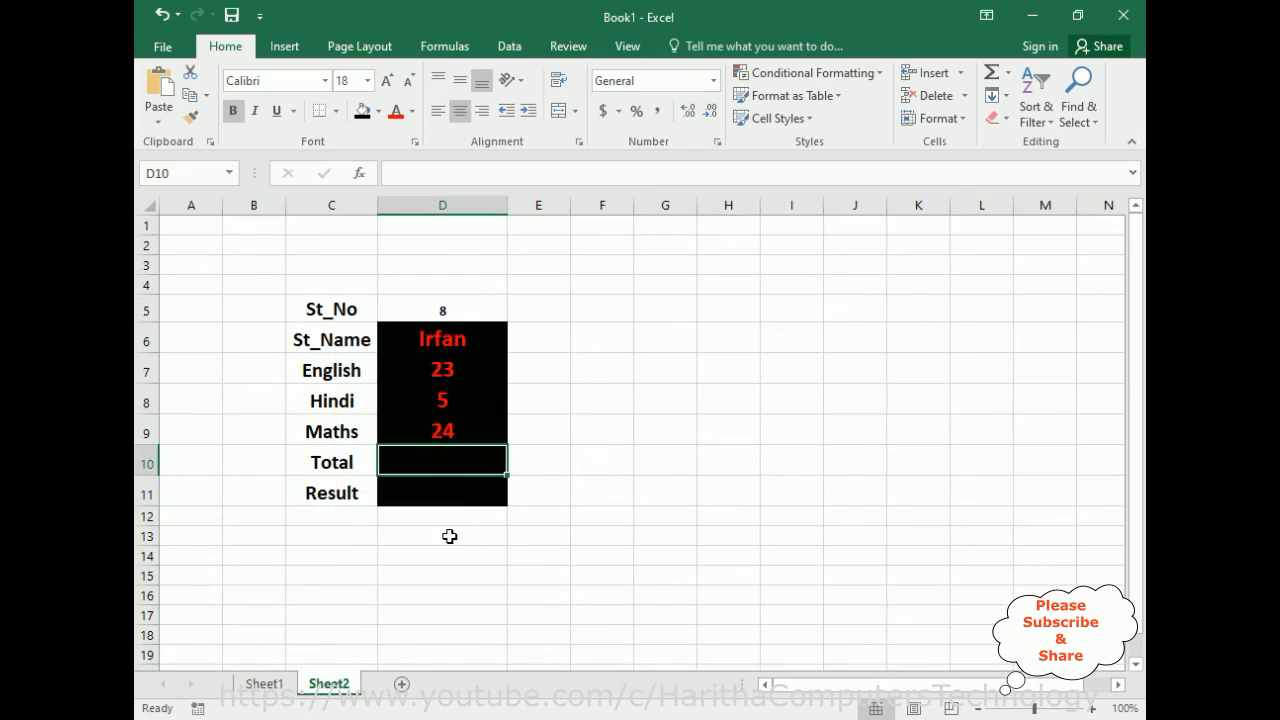
double_click(437, 466)
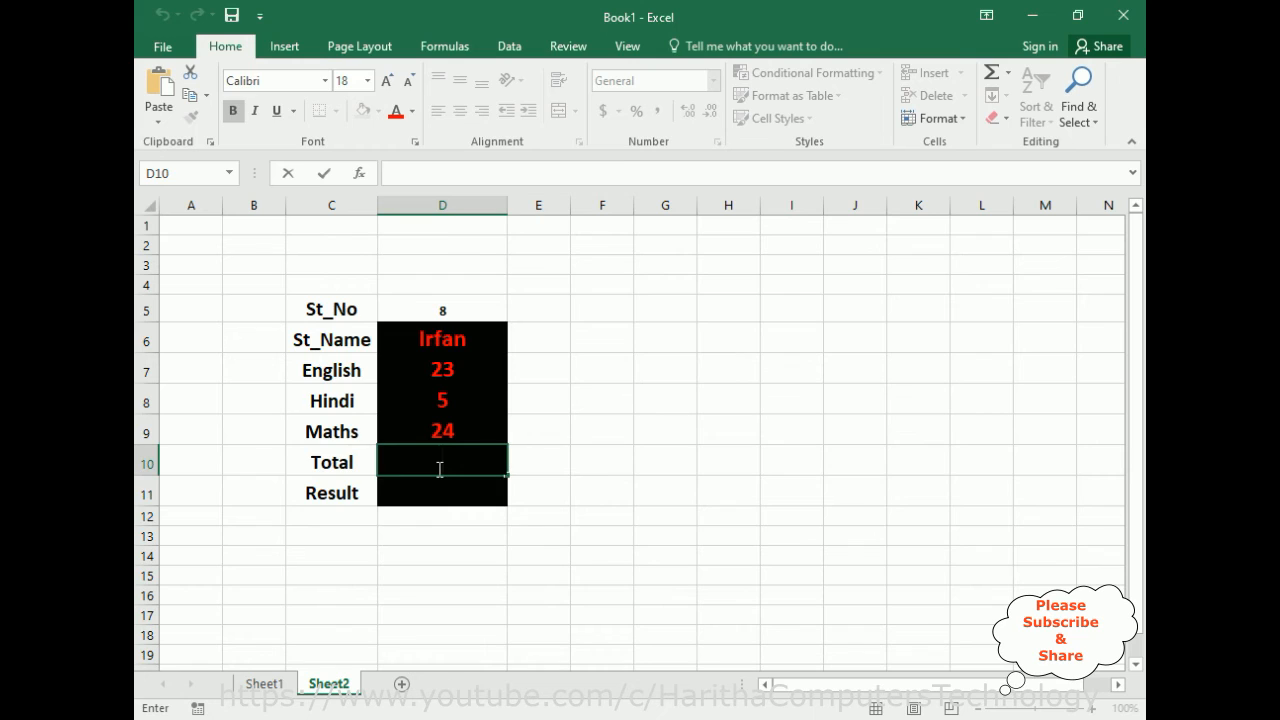
key("ctrl+v")
key("Left")
key("Left")
key("Right")
key("Right")
key("Delete")
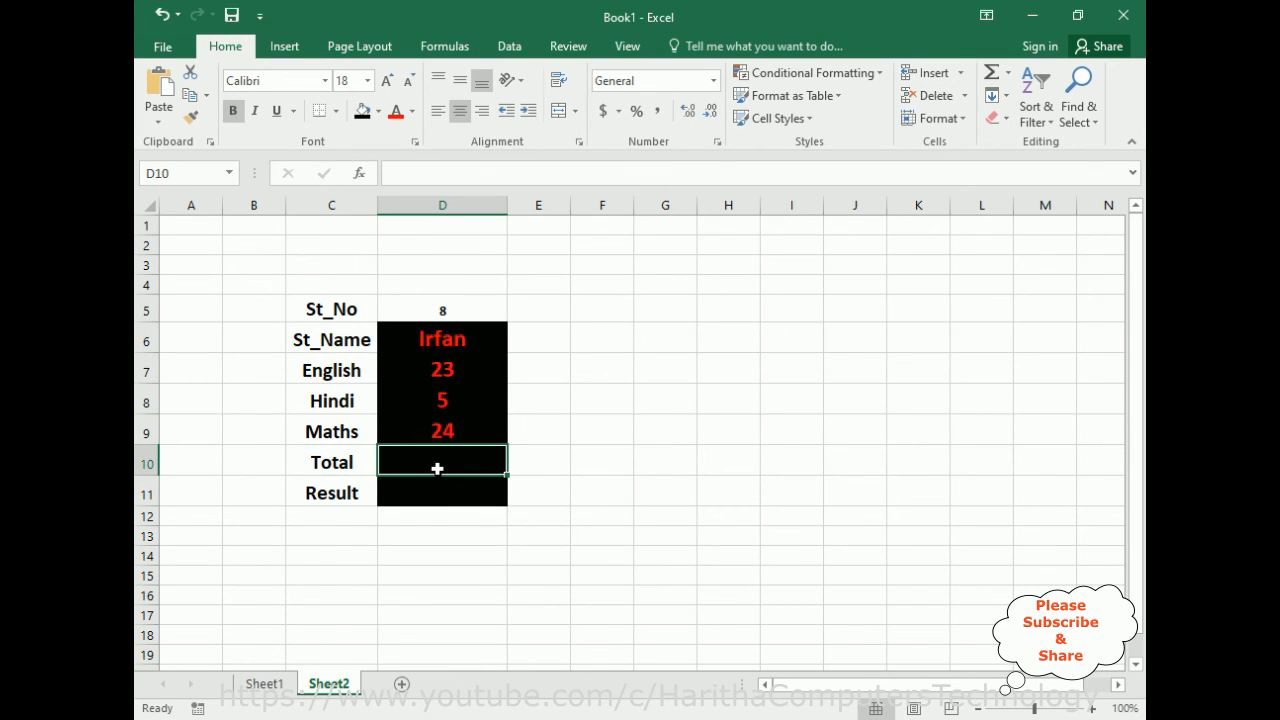
- Paste the copied VLOOKUP formula into D10 for Total and change its column index to 6
key("ctrl+v")
double_click(437, 468)
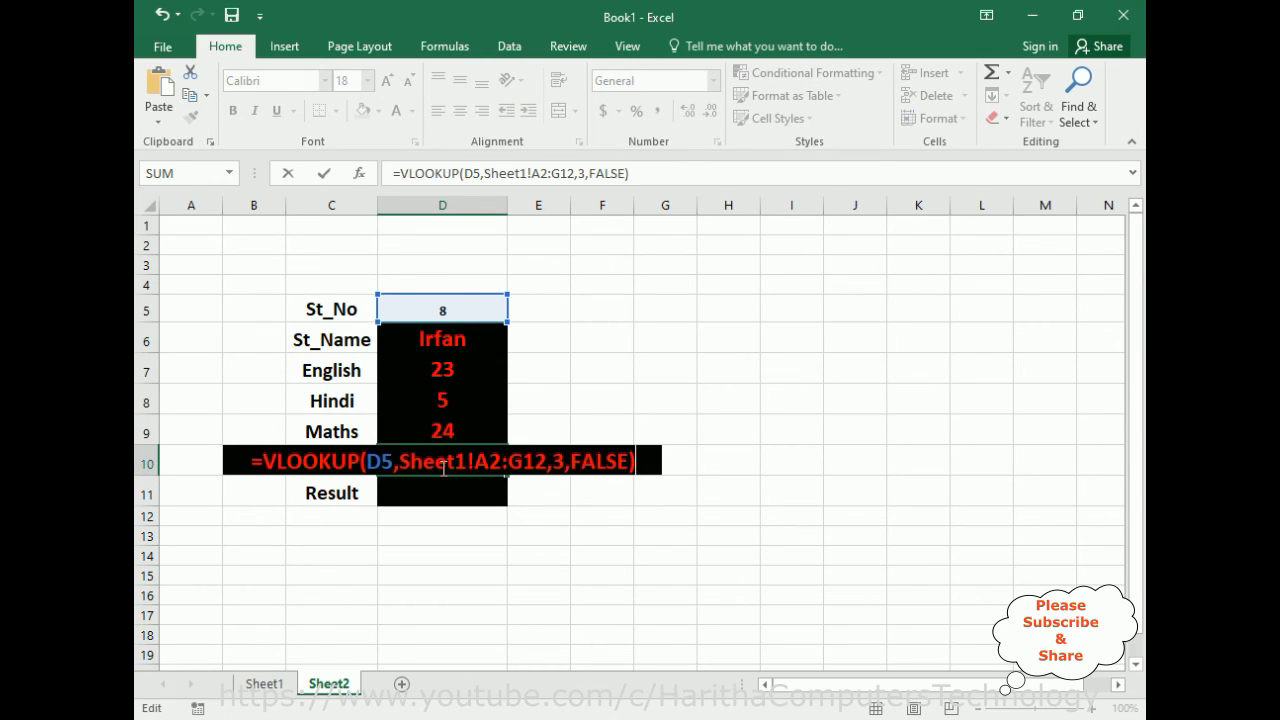
left_click(560, 463)
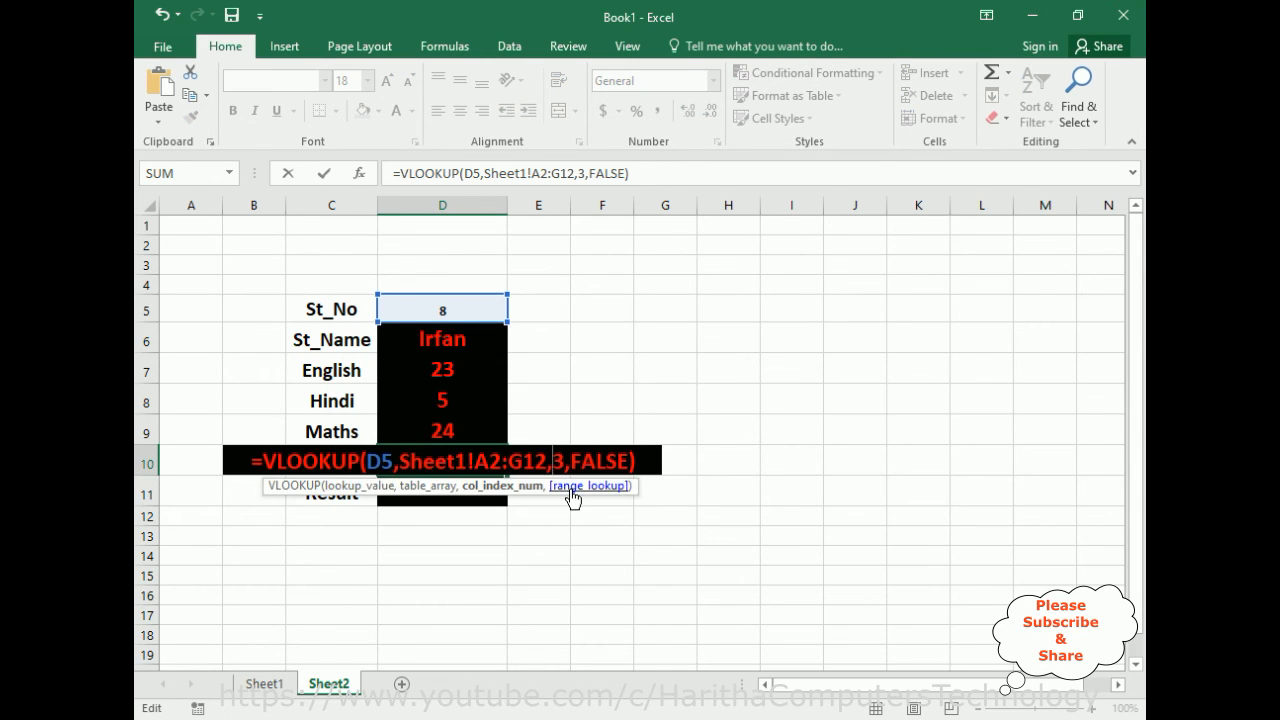
key("BackSpace")
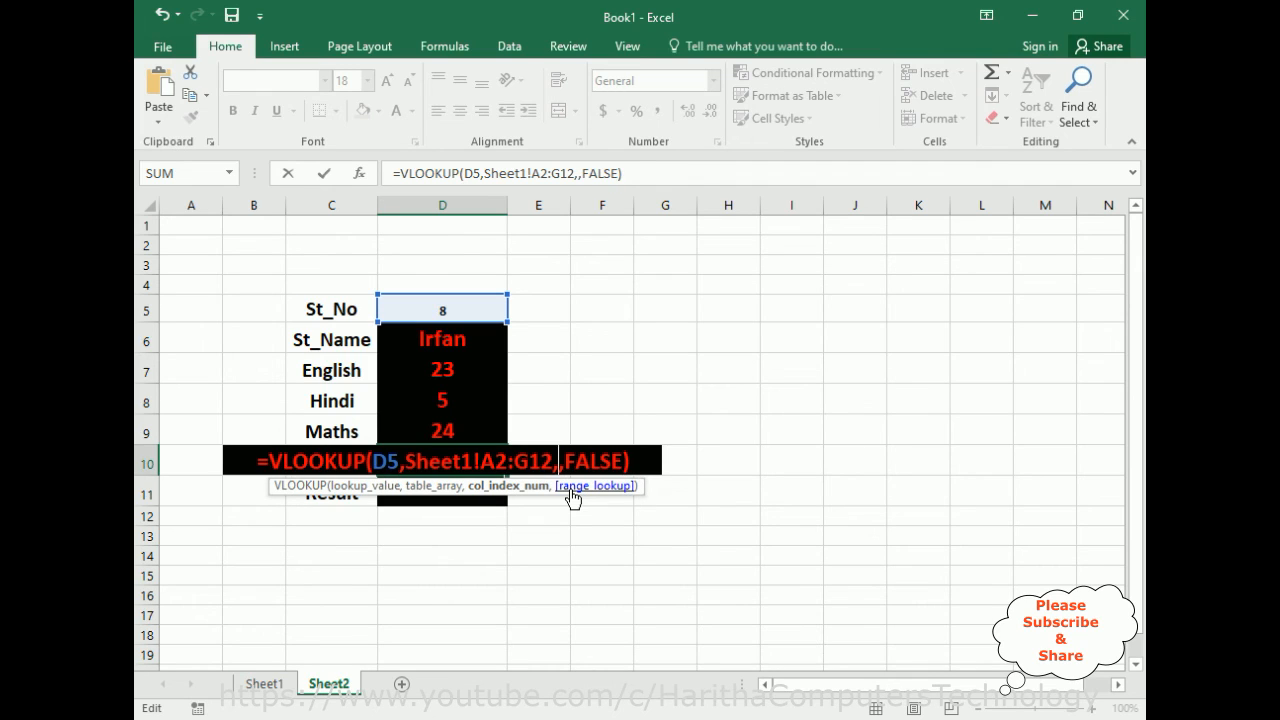
type("6")
key("Return")
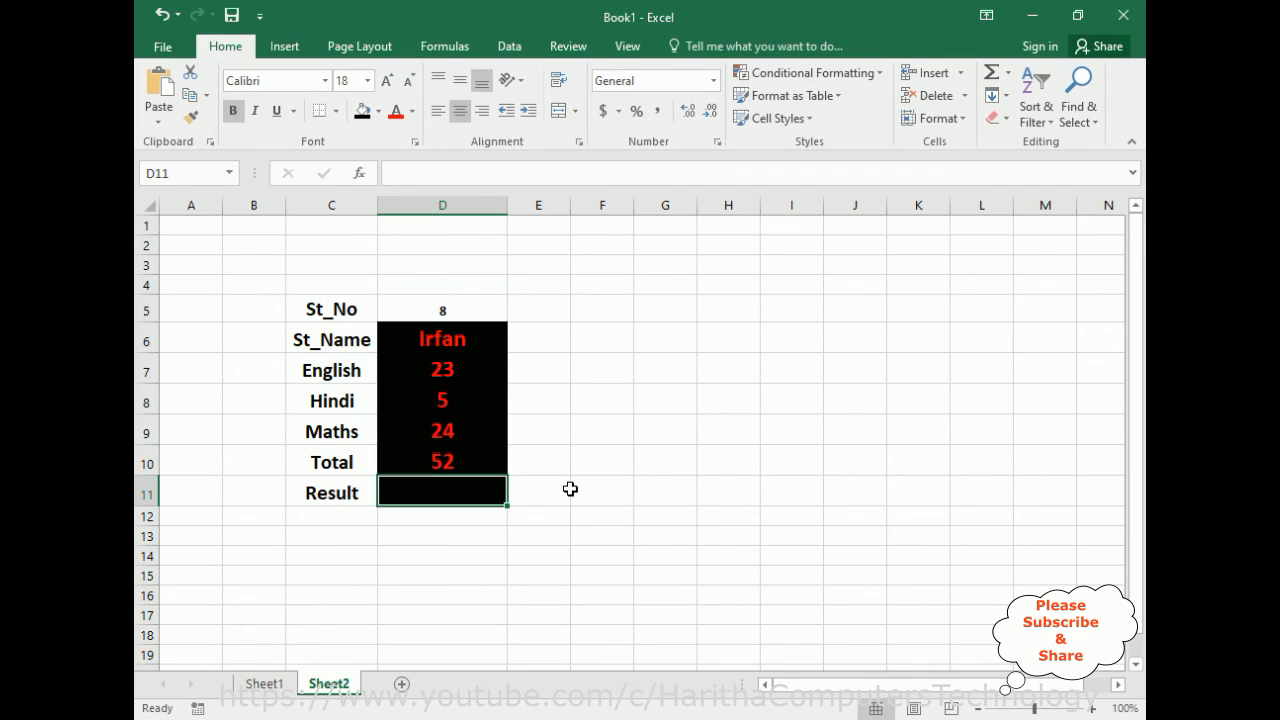
- Paste the copied VLOOKUP formula into D11 for Result, set its column index to 7 and commit it
double_click(443, 497)
type("=VLOOKUP(D5,Sheet1!A2:G12,3,FALSE)")
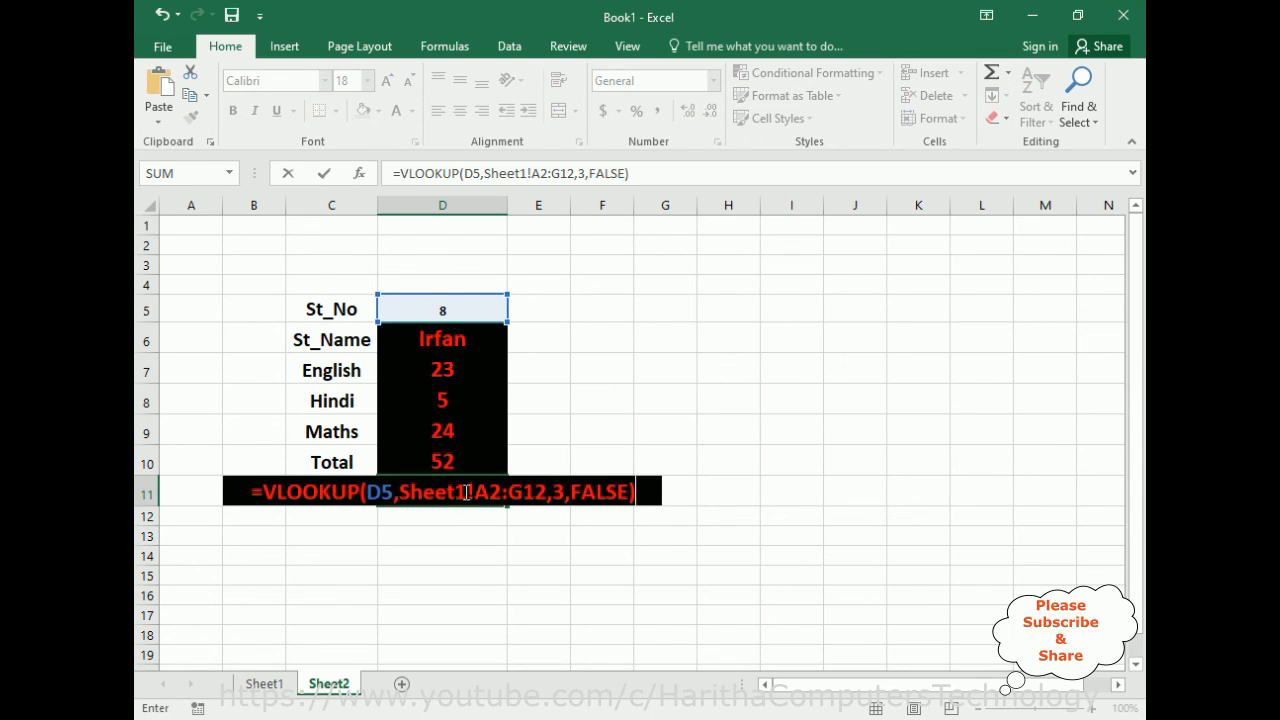
left_click(566, 496)
key("BackSpace")
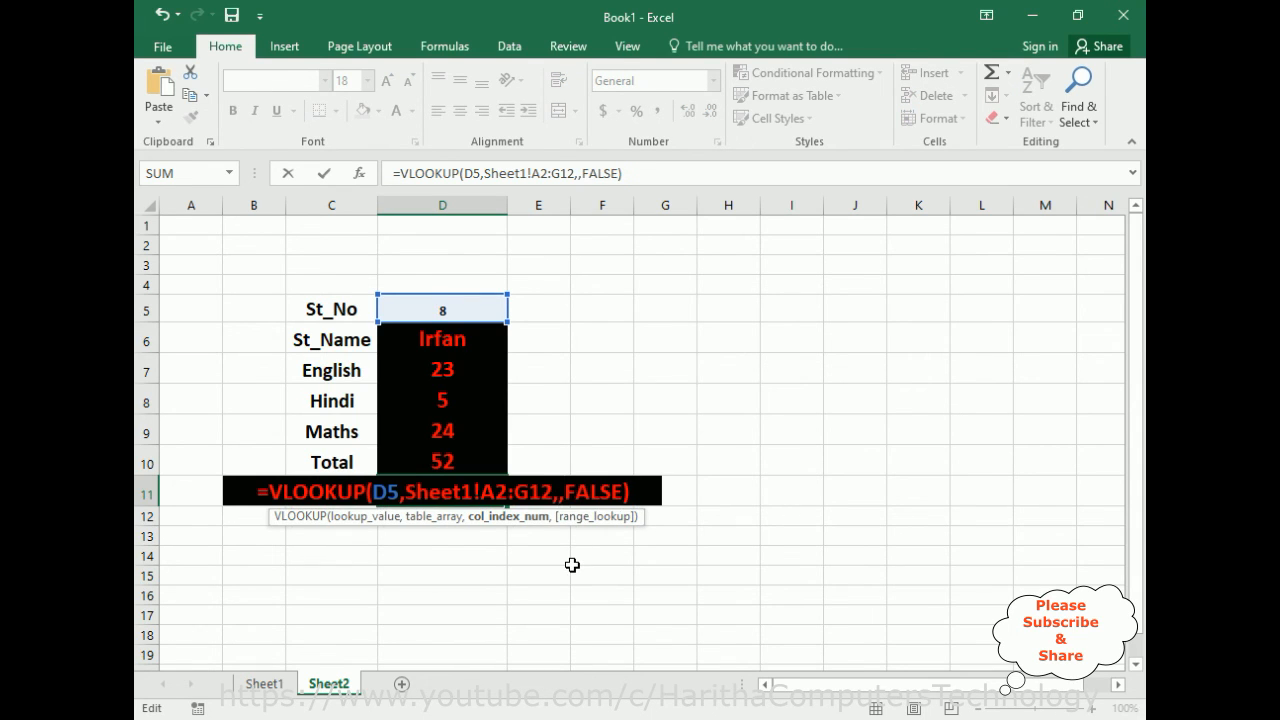
type("7")
left_click(643, 497)
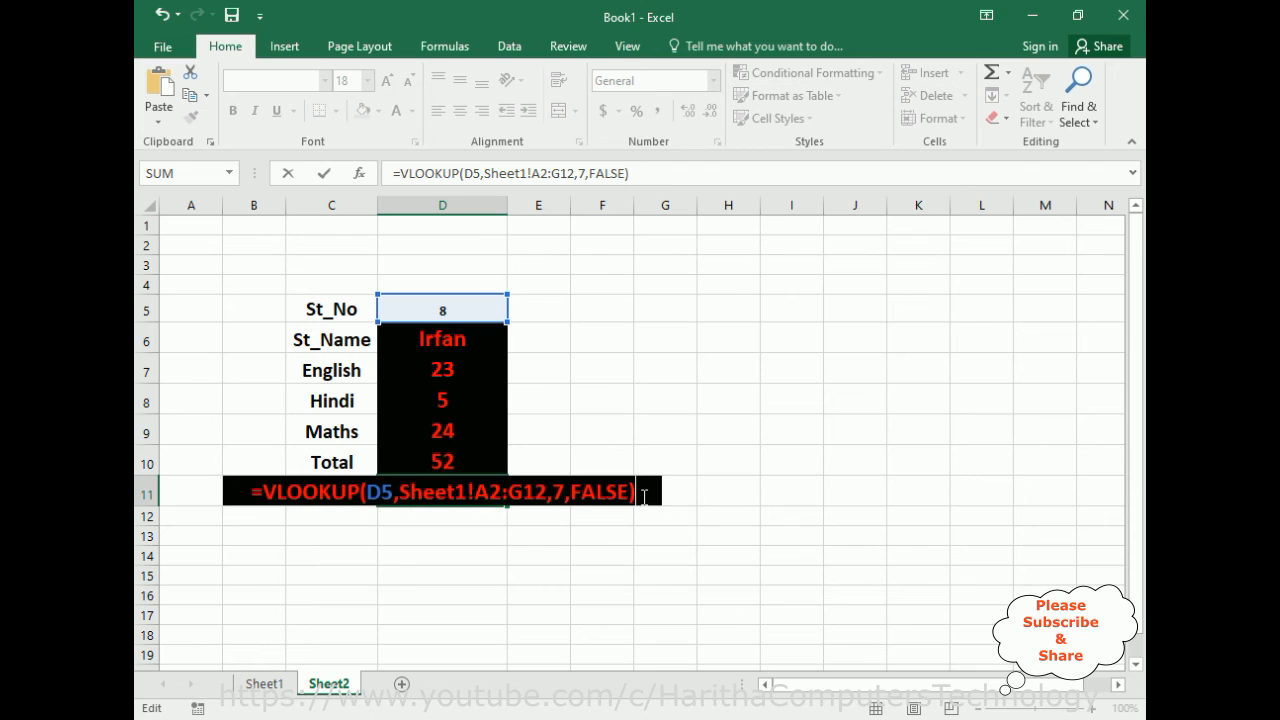
key("Return")
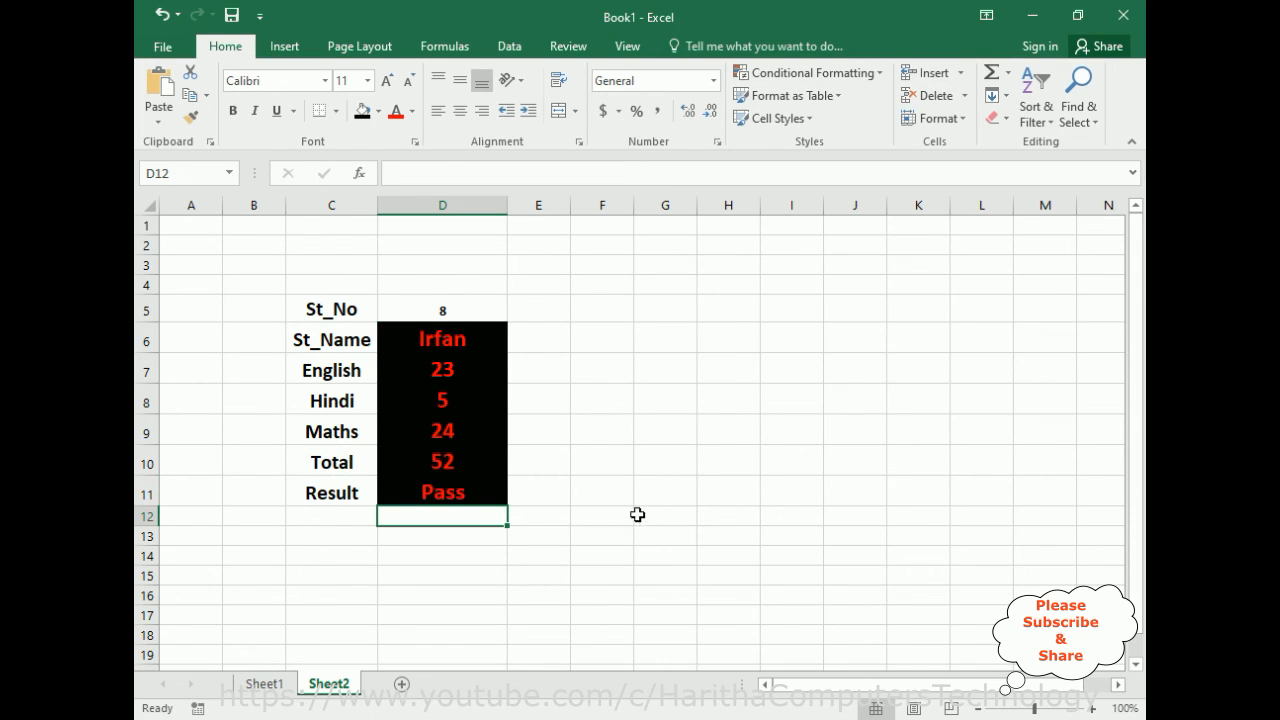
- Test the lookup form with student number 5 in D5 and compare the details with Sheet1
double_click(471, 309)
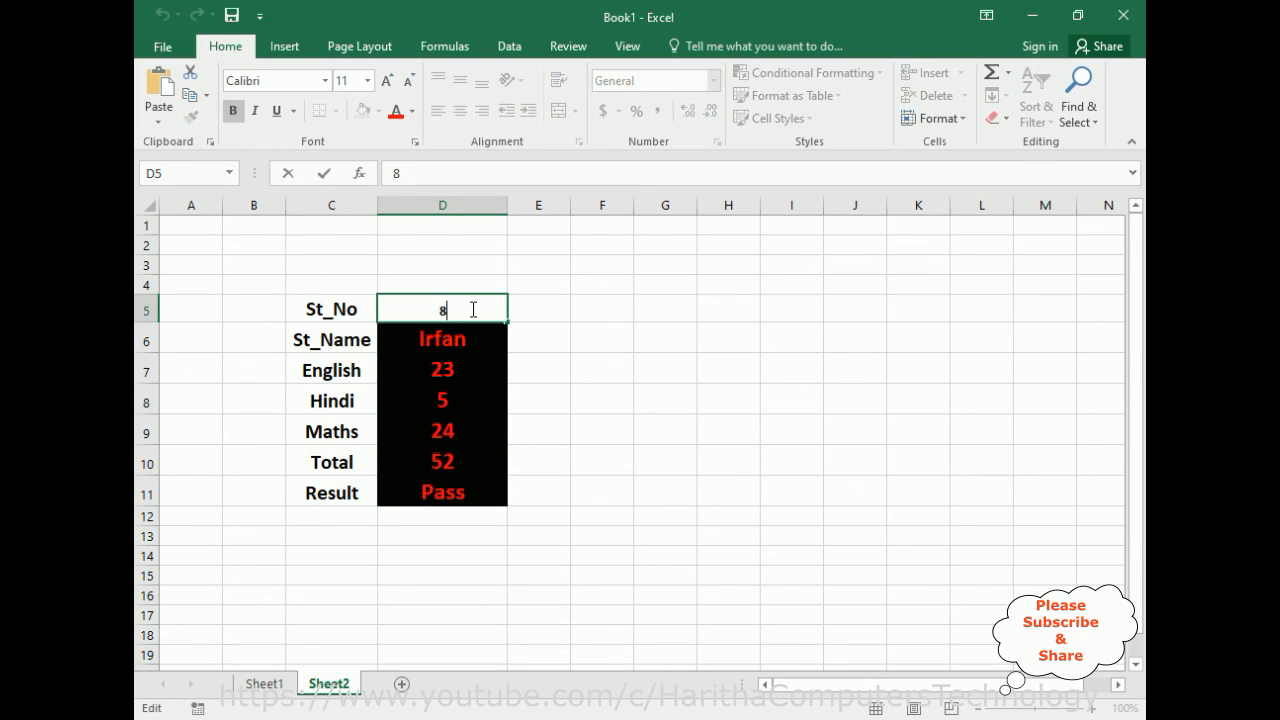
key("BackSpace")
type("5")
left_click(264, 683)
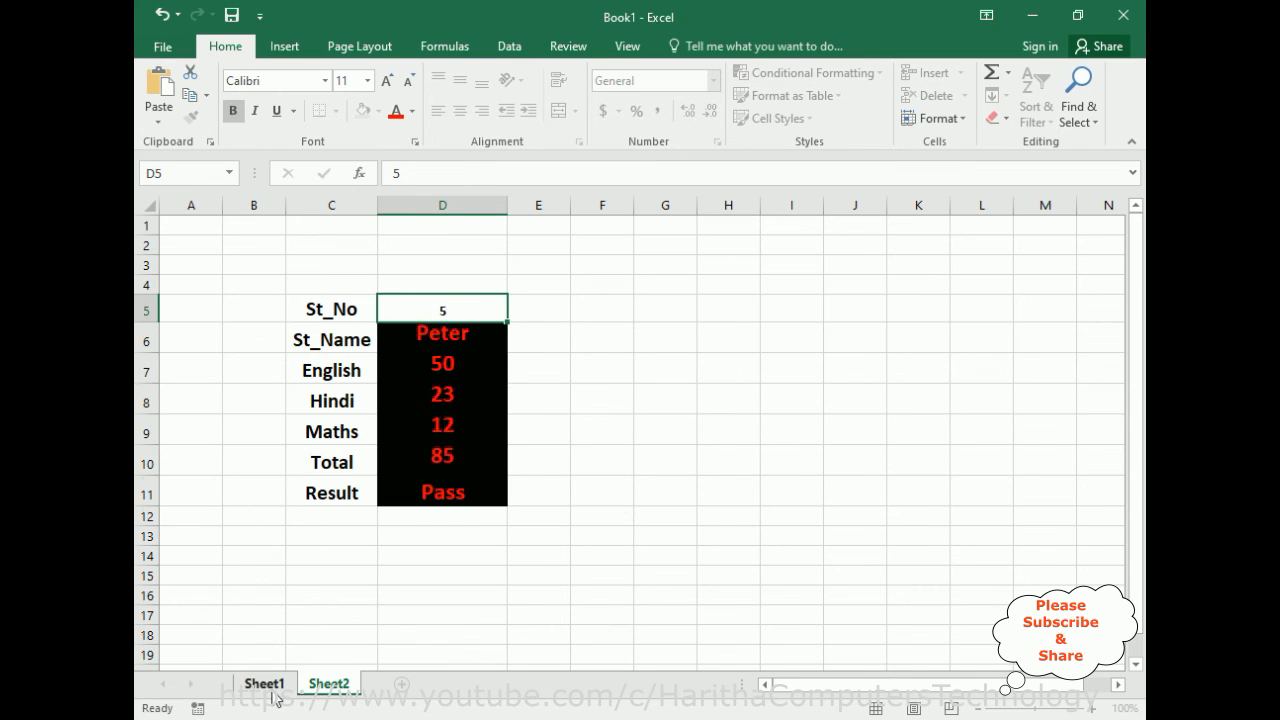
left_click(329, 684)
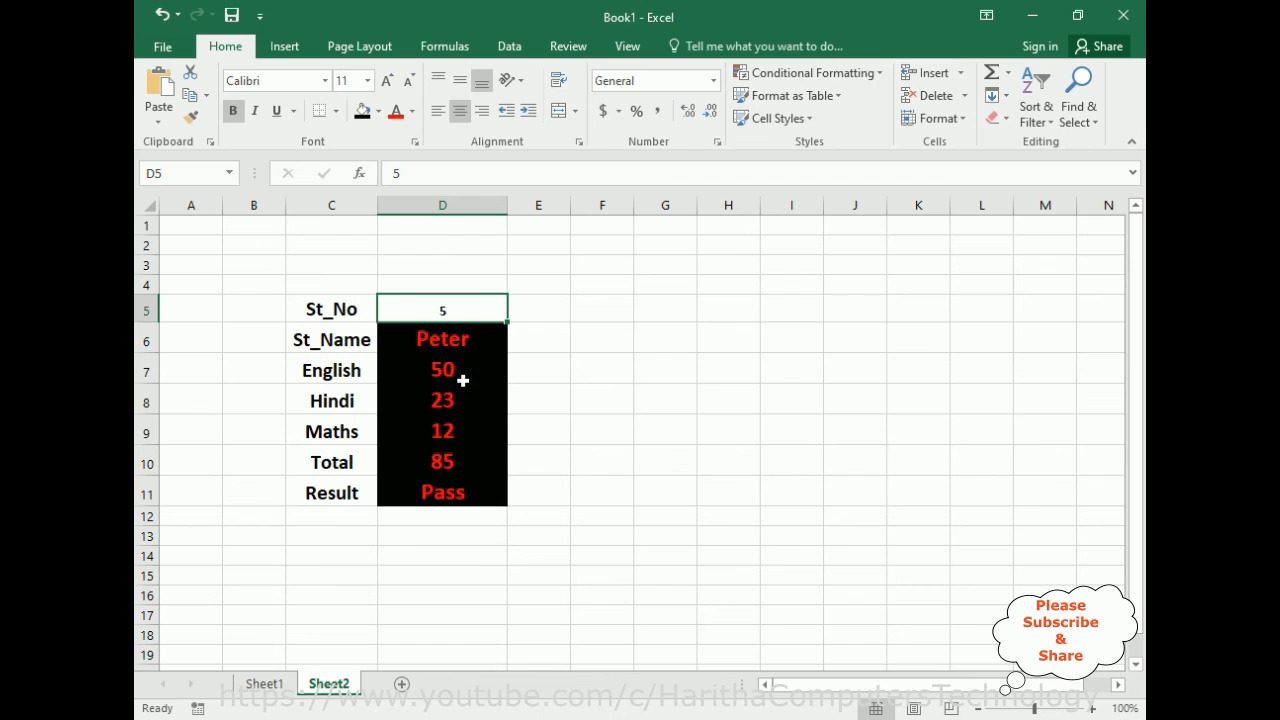
- Set the student number in D5 to 1 and check the retrieved record against the Sheet1 table
double_click(444, 313)
double_click(440, 313)
type("1")
key("Return")
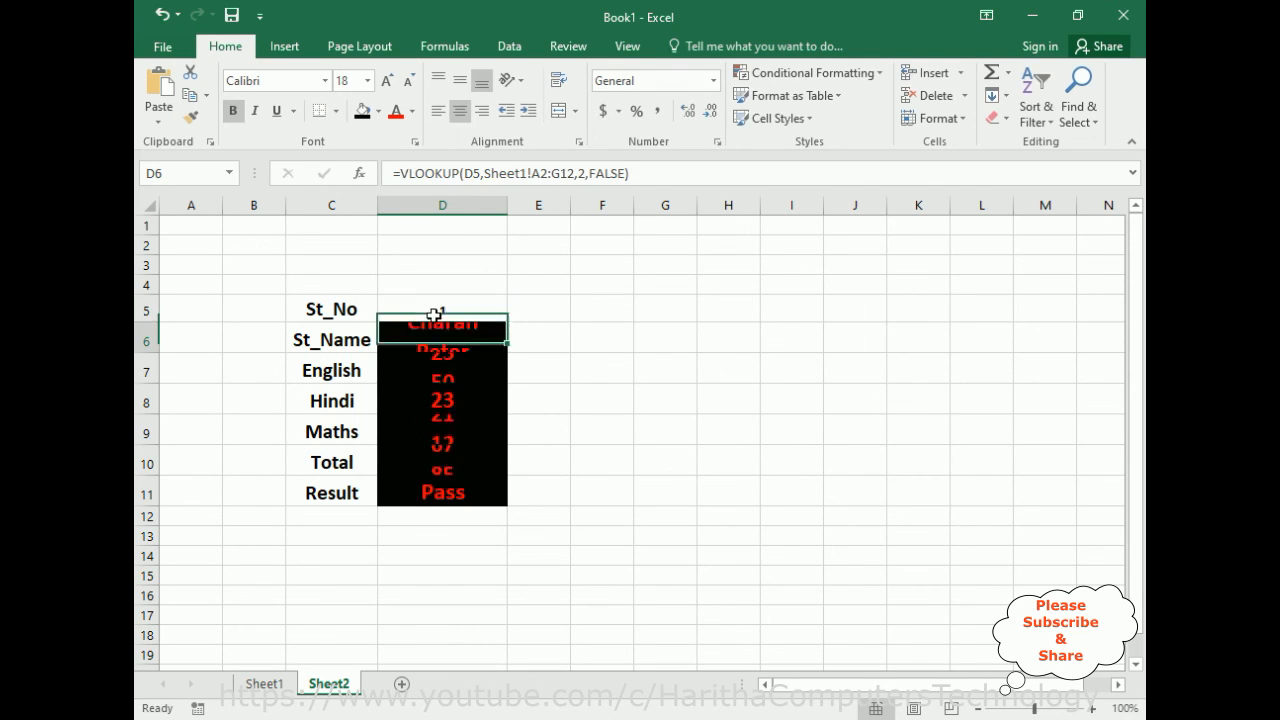
left_click(264, 684)
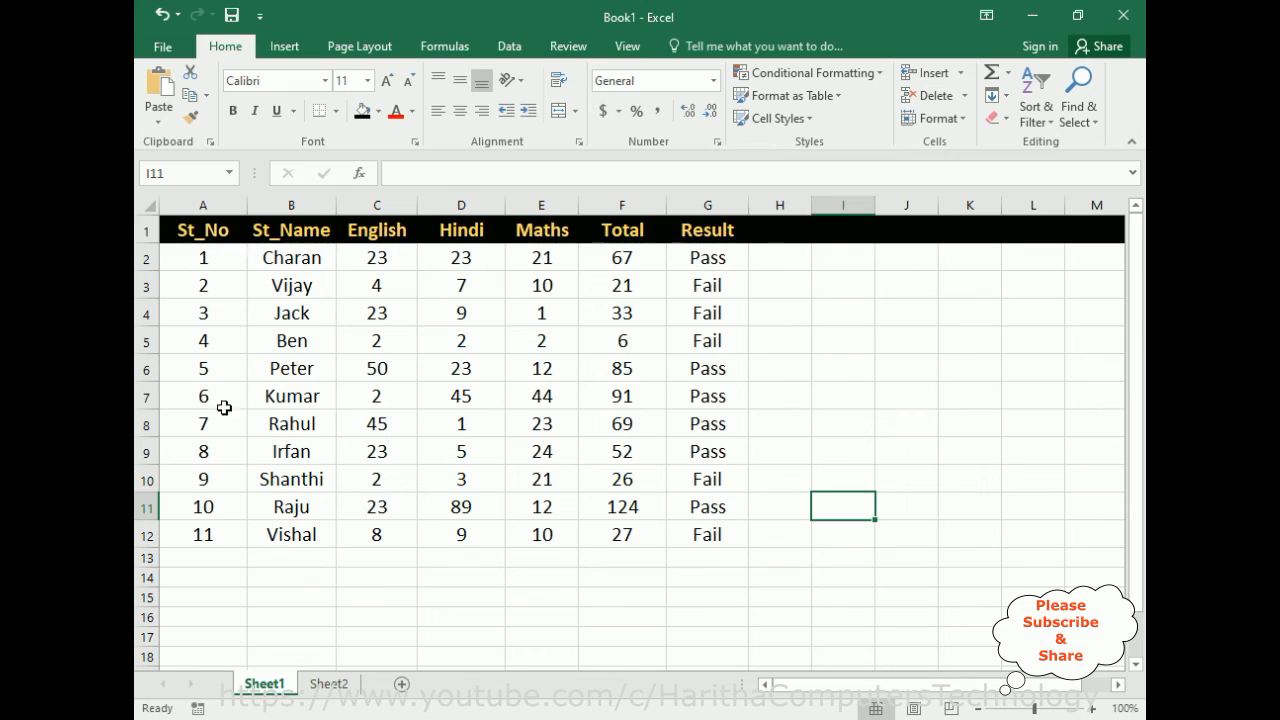
left_click(329, 685)
- Replace the student number in D5 with 6 and verify the returned marks and result on Sheet1
left_click(460, 312)
double_click(463, 310)
left_click_drag(463, 310, 423, 310)
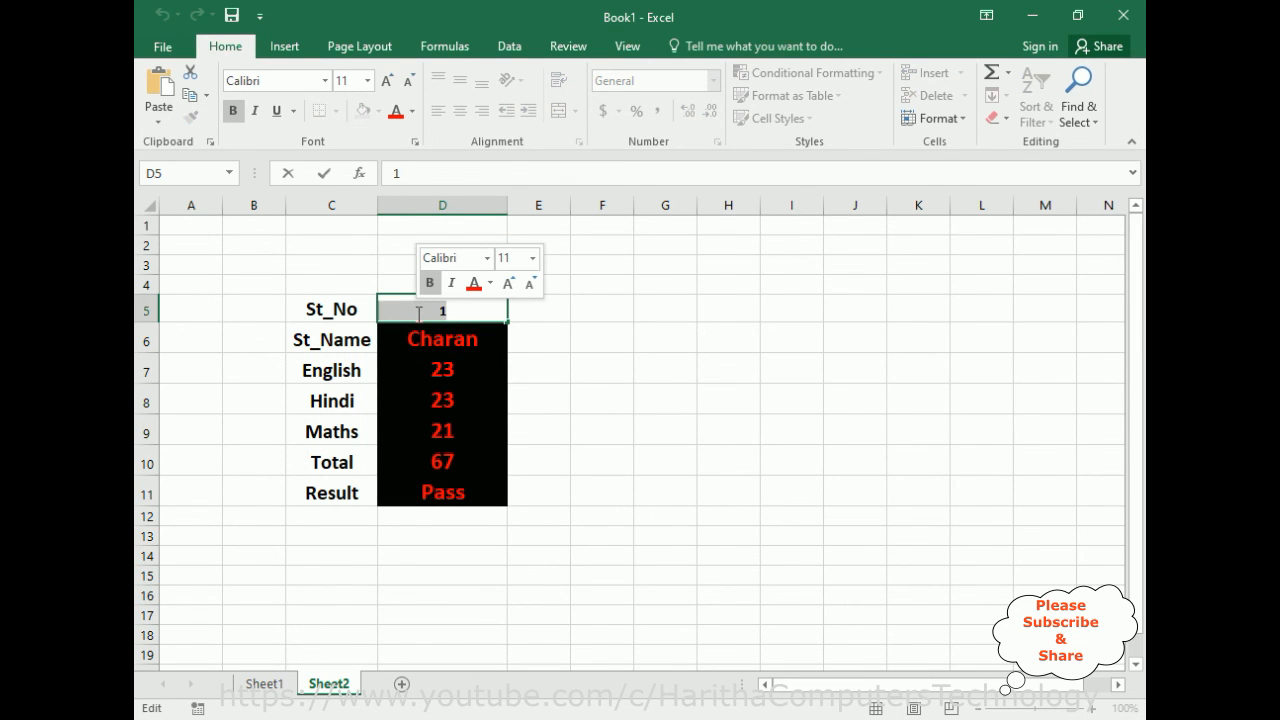
type("6")
key("Return")
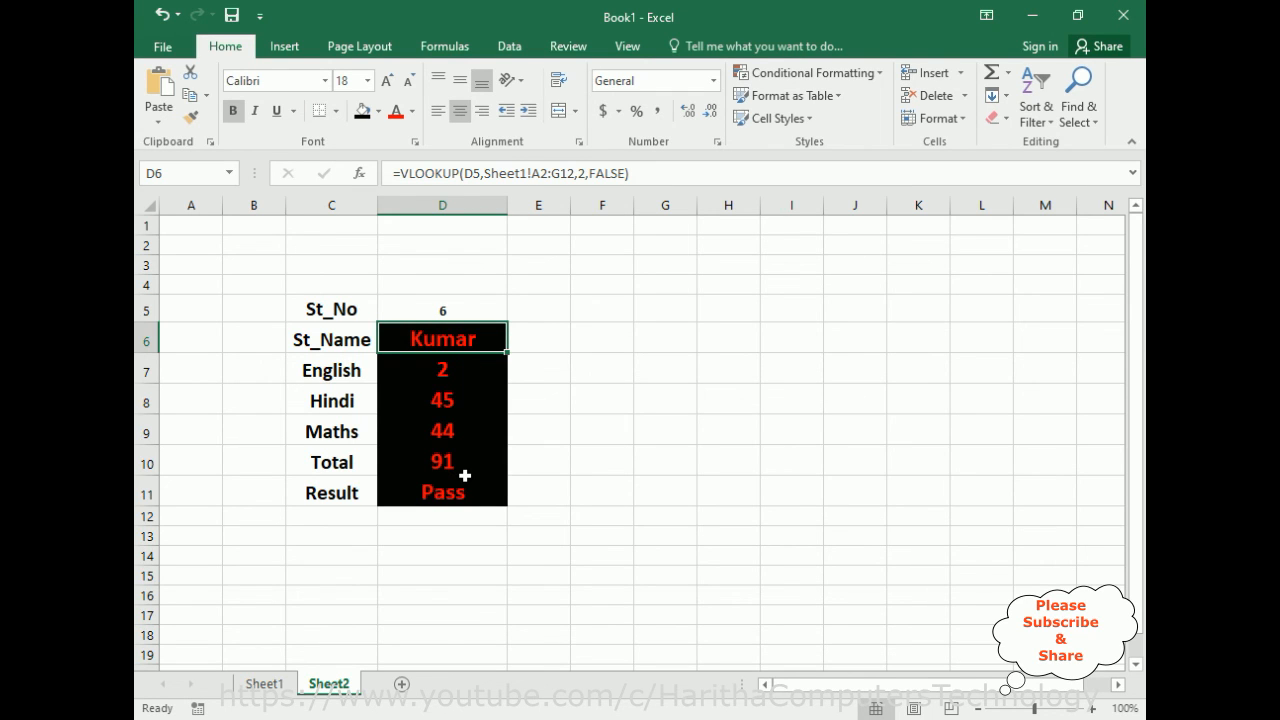
left_click(264, 683)
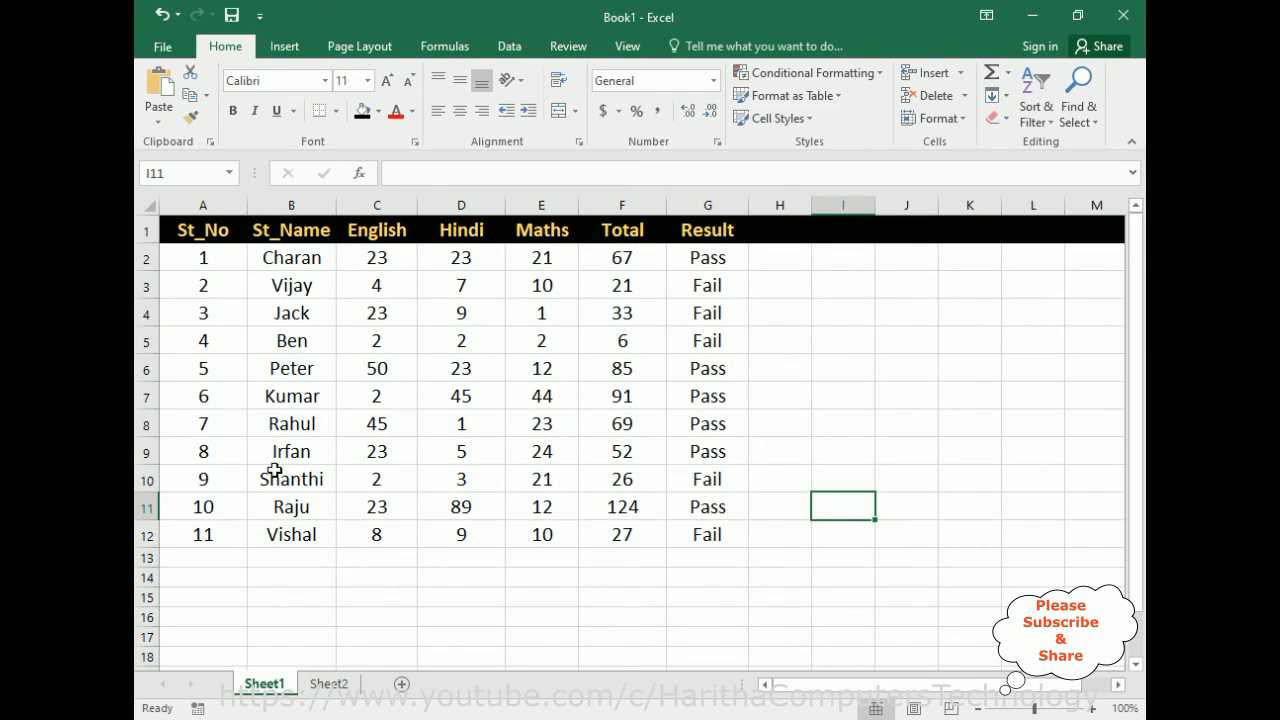
left_click(336, 688)
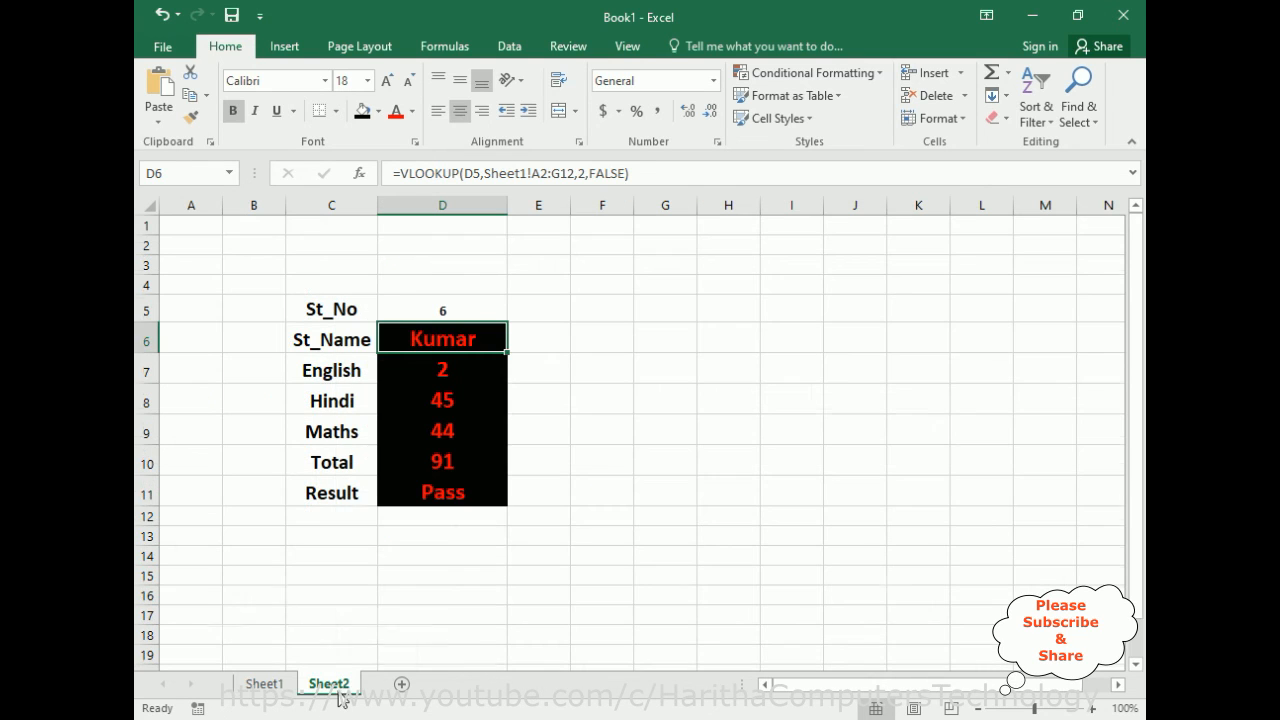
- Set the student number in D5 to 2 to look up that student's record
double_click(460, 310)
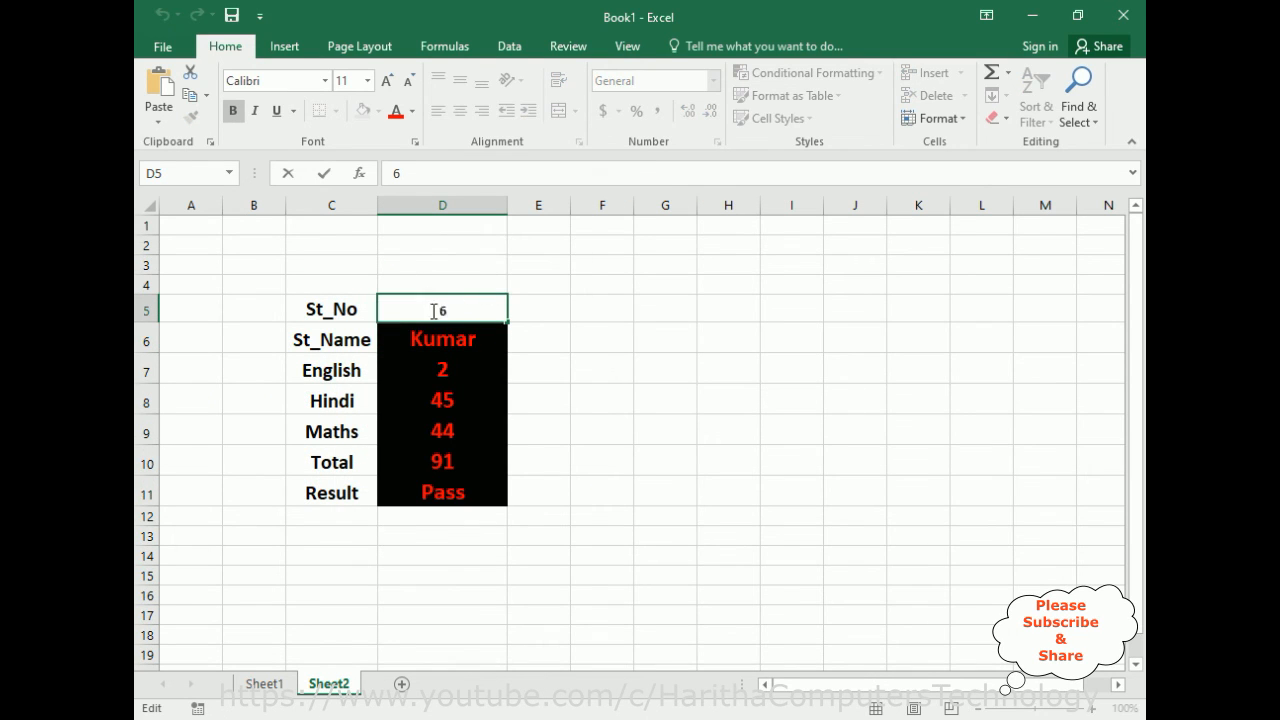
double_click(433, 310)
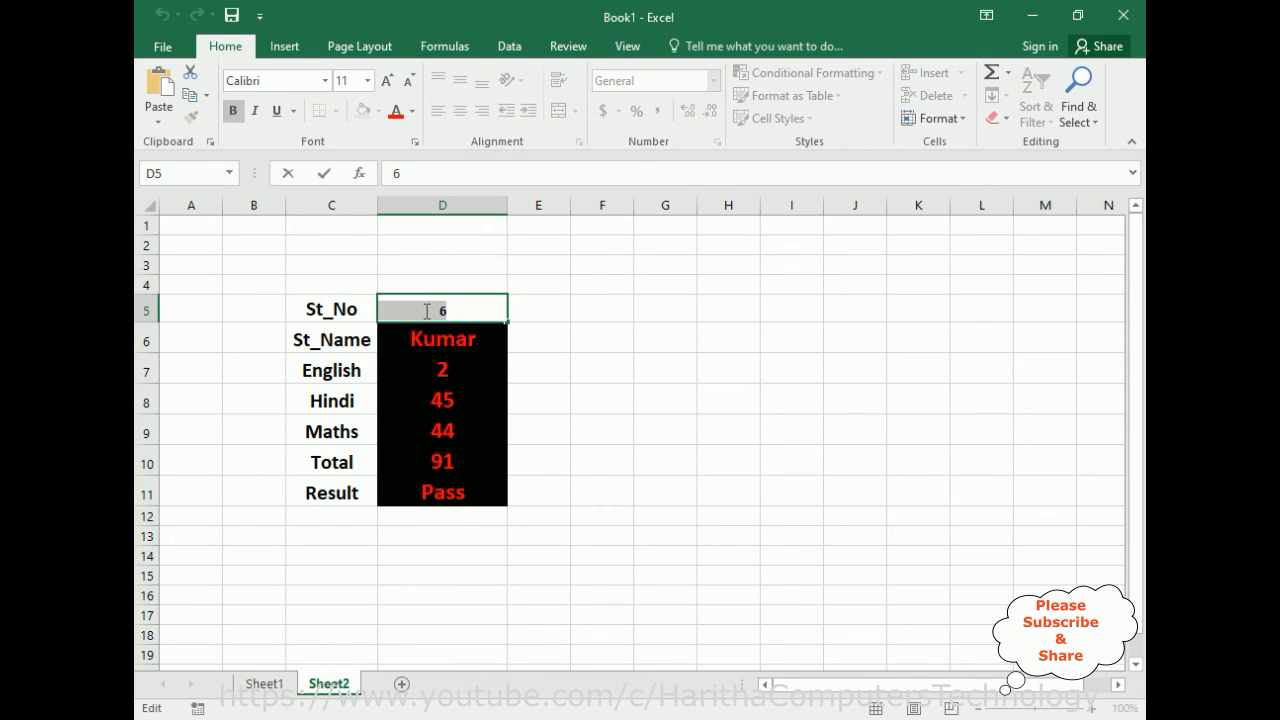
type("2")
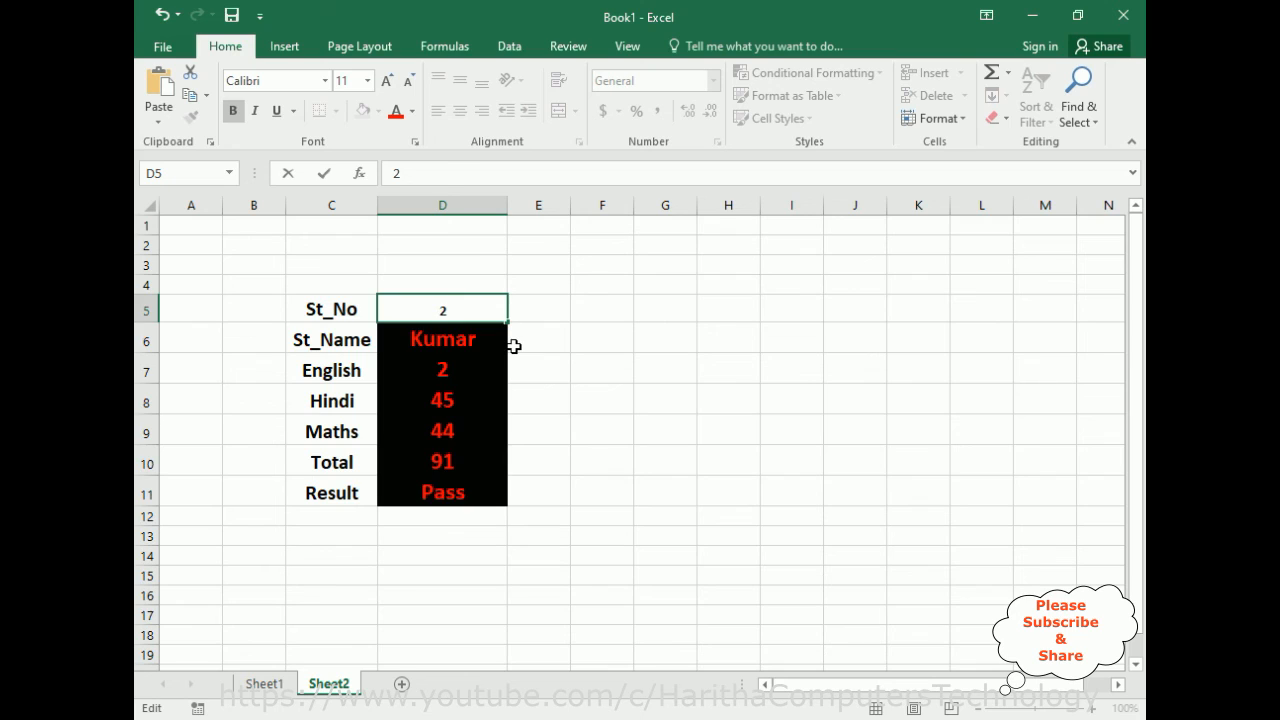
key("Return")
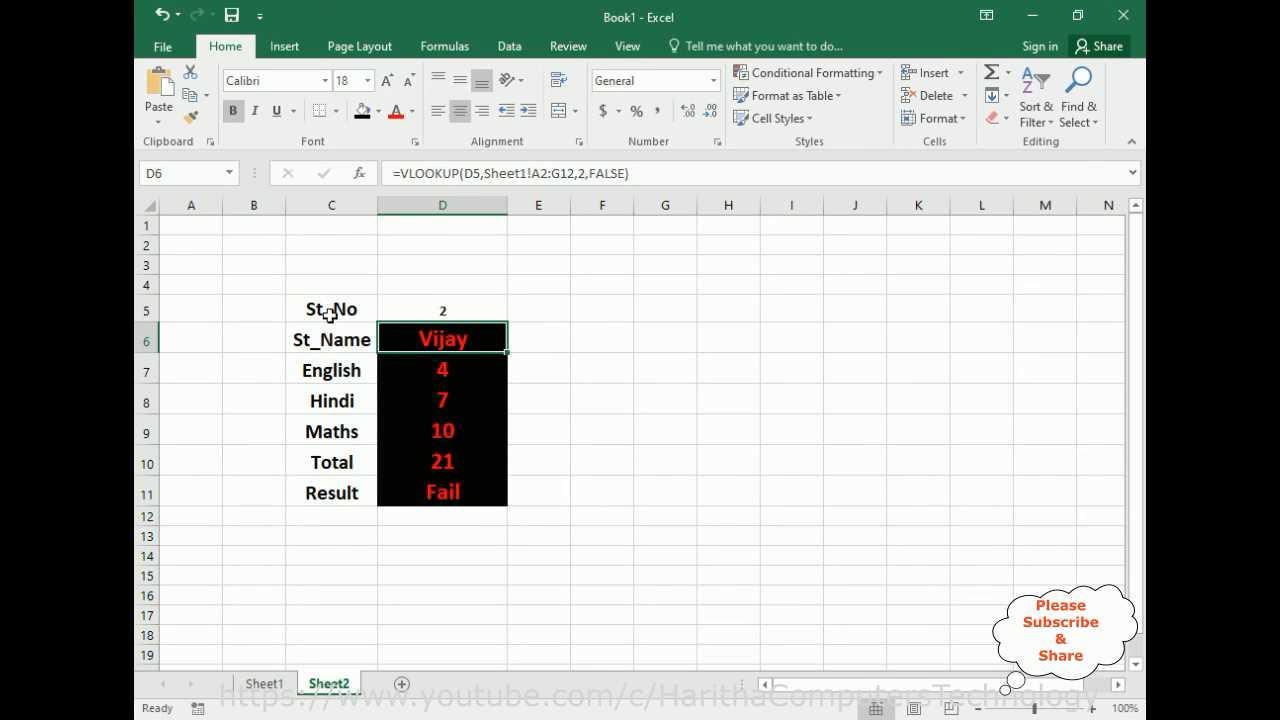